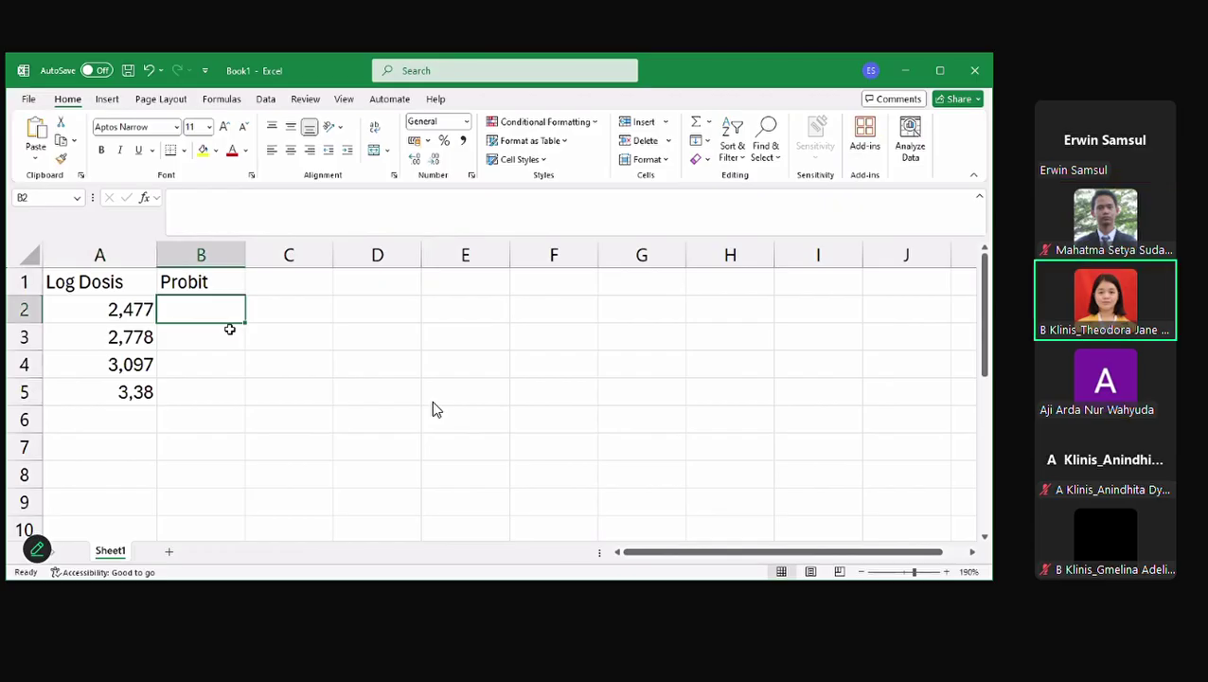
# Change the Log Dosis value in cell A4 to 3,079
pyautogui.click(146, 365)
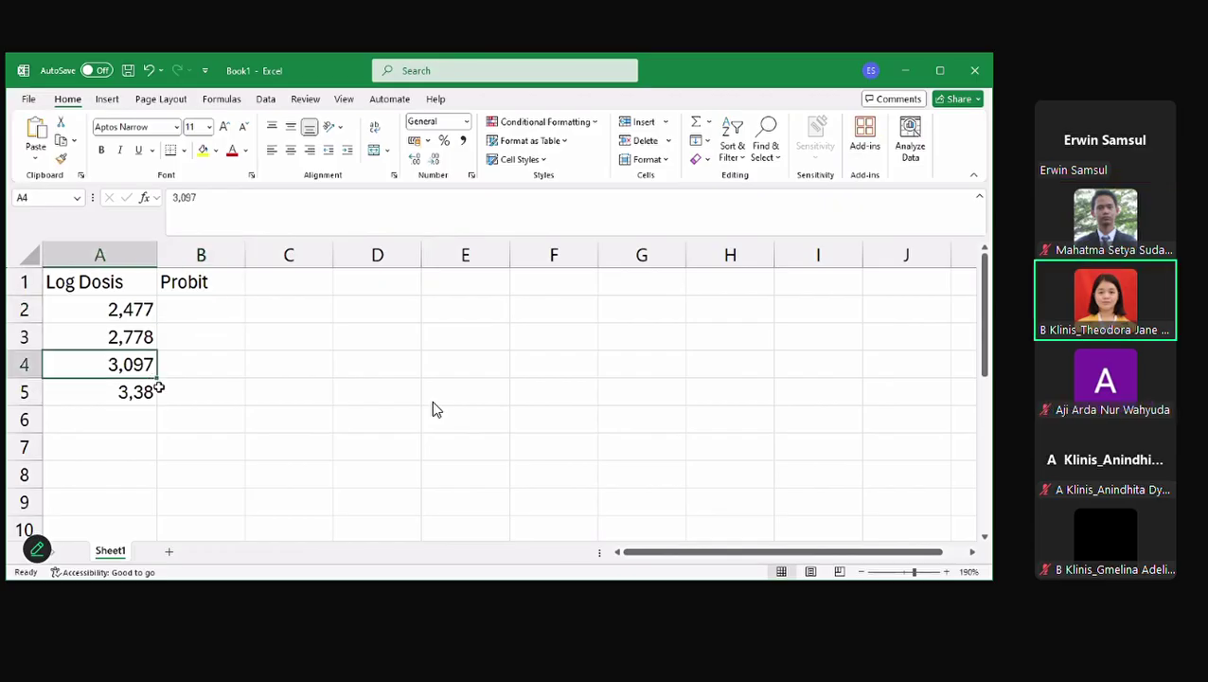
pyautogui.write('3,')
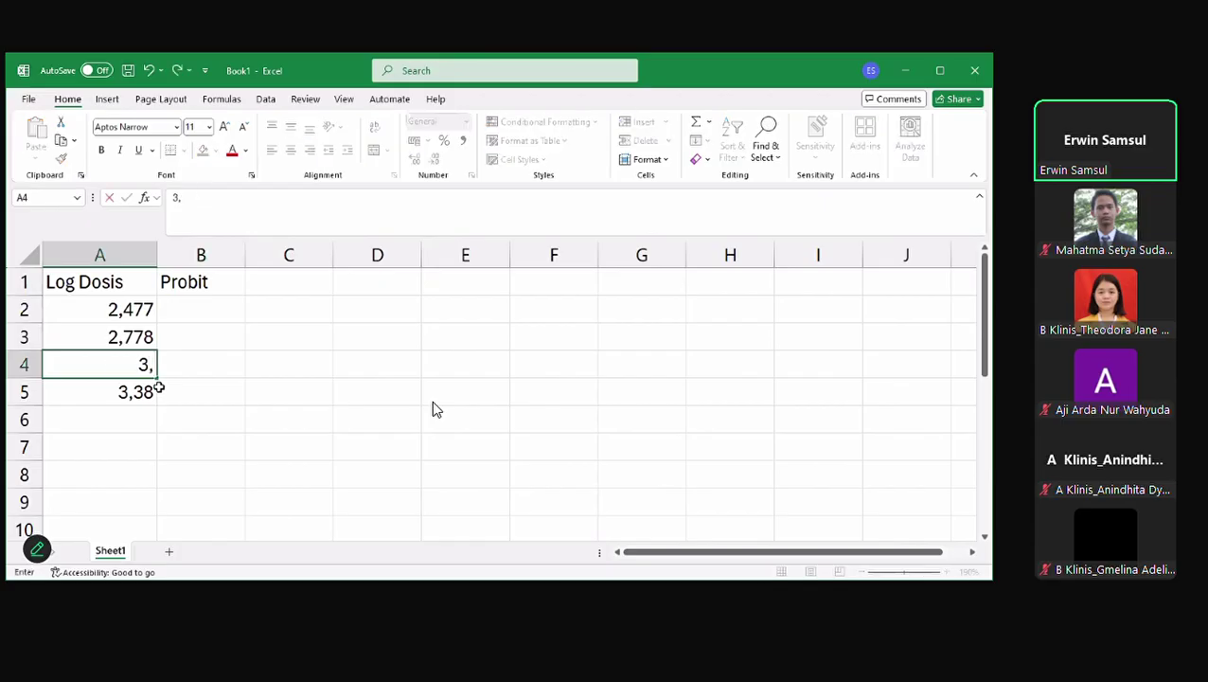
pyautogui.write('079')
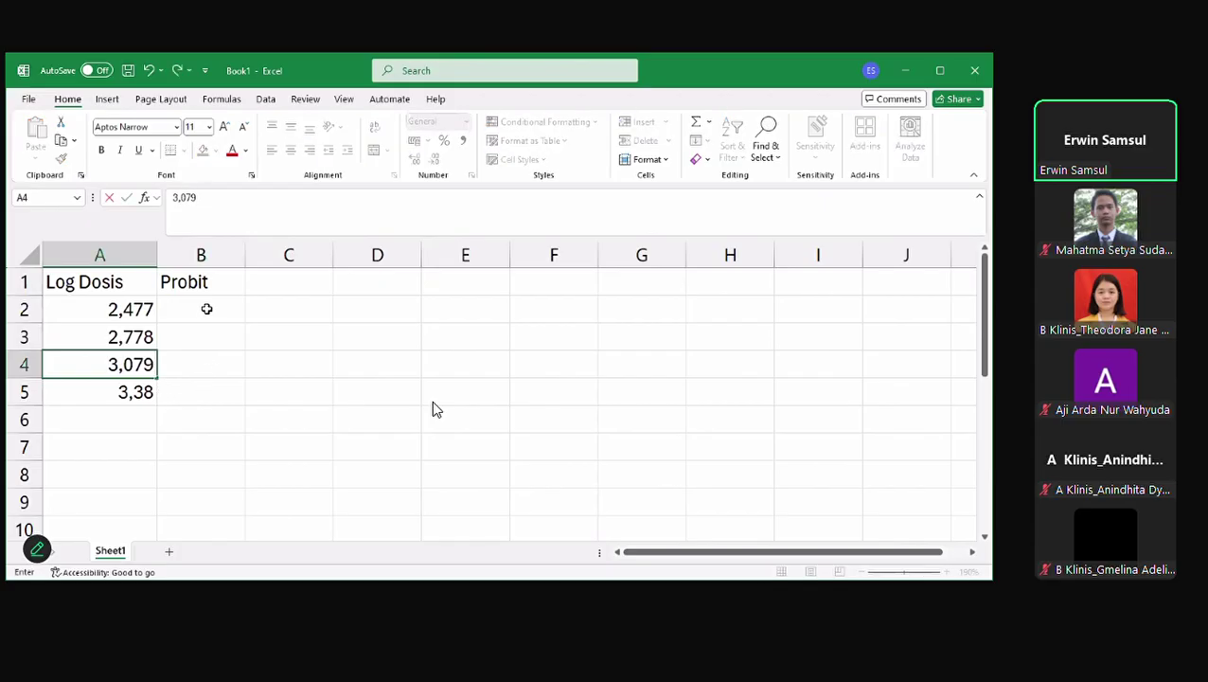
# Fill the Probit column in cells B2 to B5 with 4,16, 4,16, 4,75 and 6,64
pyautogui.click(207, 309)
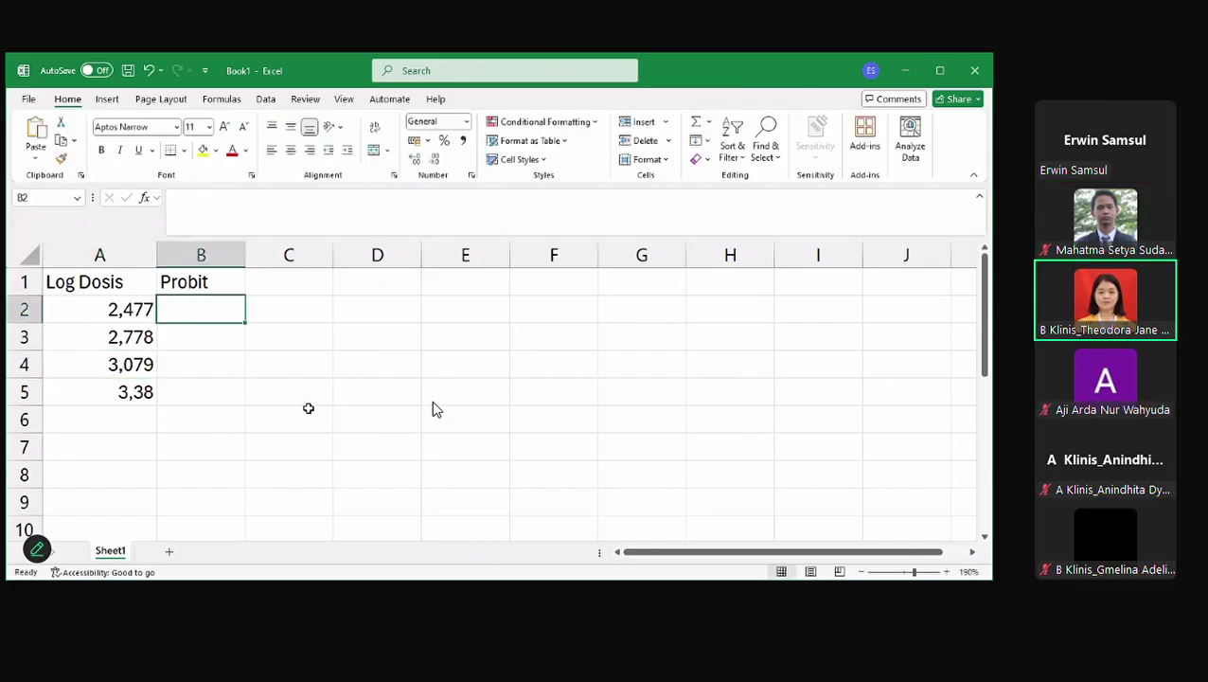
pyautogui.write('4,1')
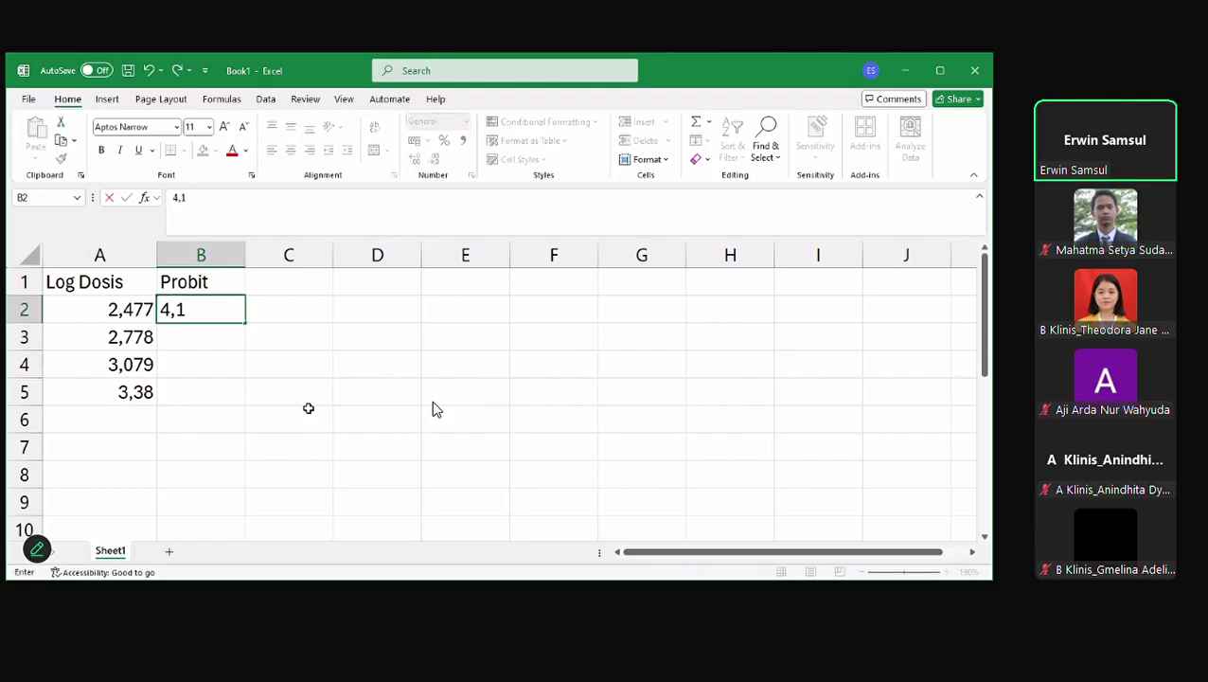
pyautogui.write('6')
pyautogui.press('Return')
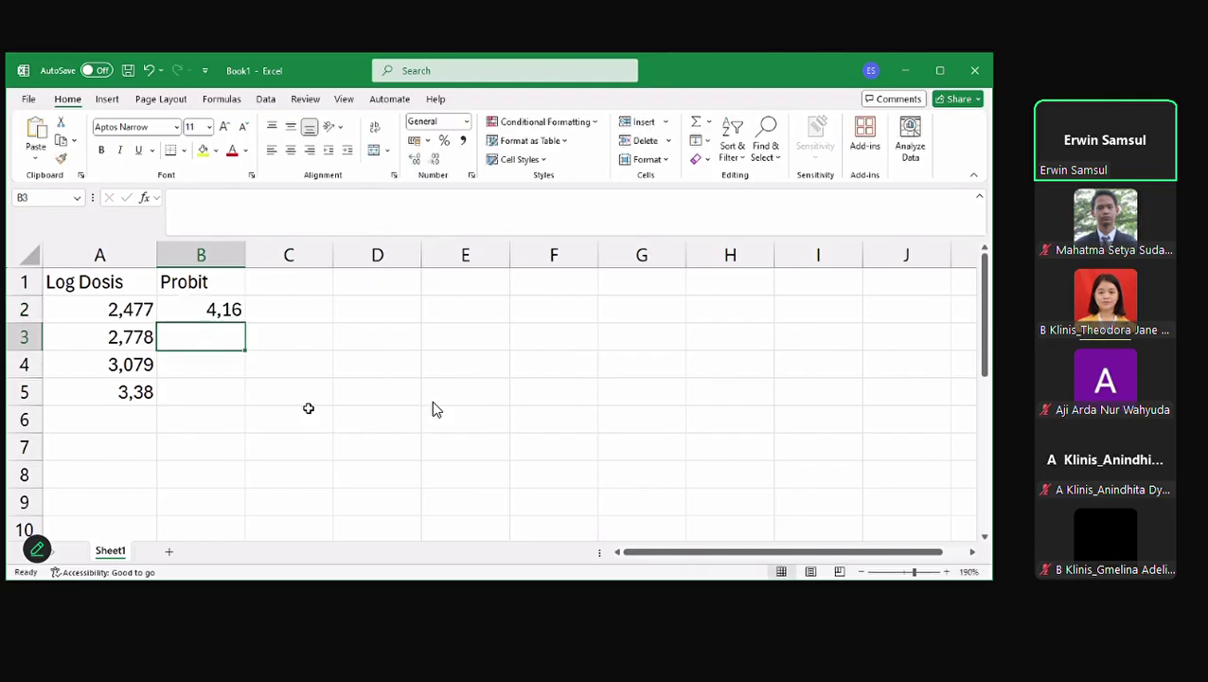
pyautogui.write('4,16')
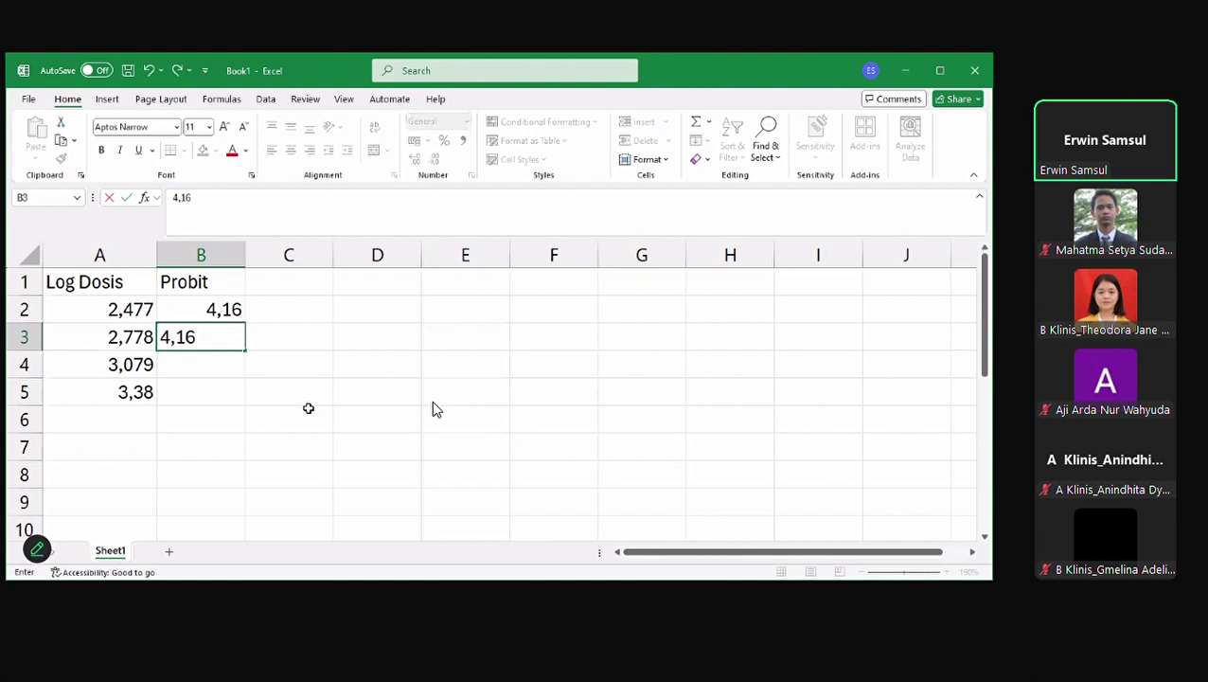
pyautogui.press('Return')
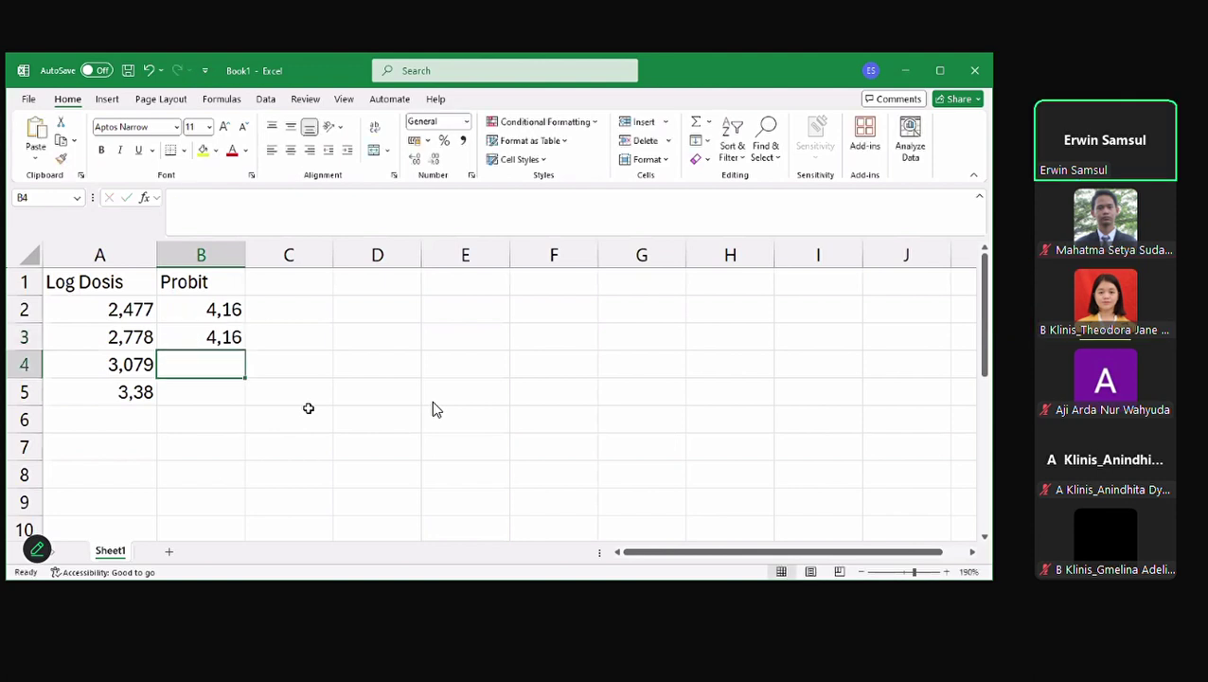
pyautogui.write('4,75')
pyautogui.press('Return')
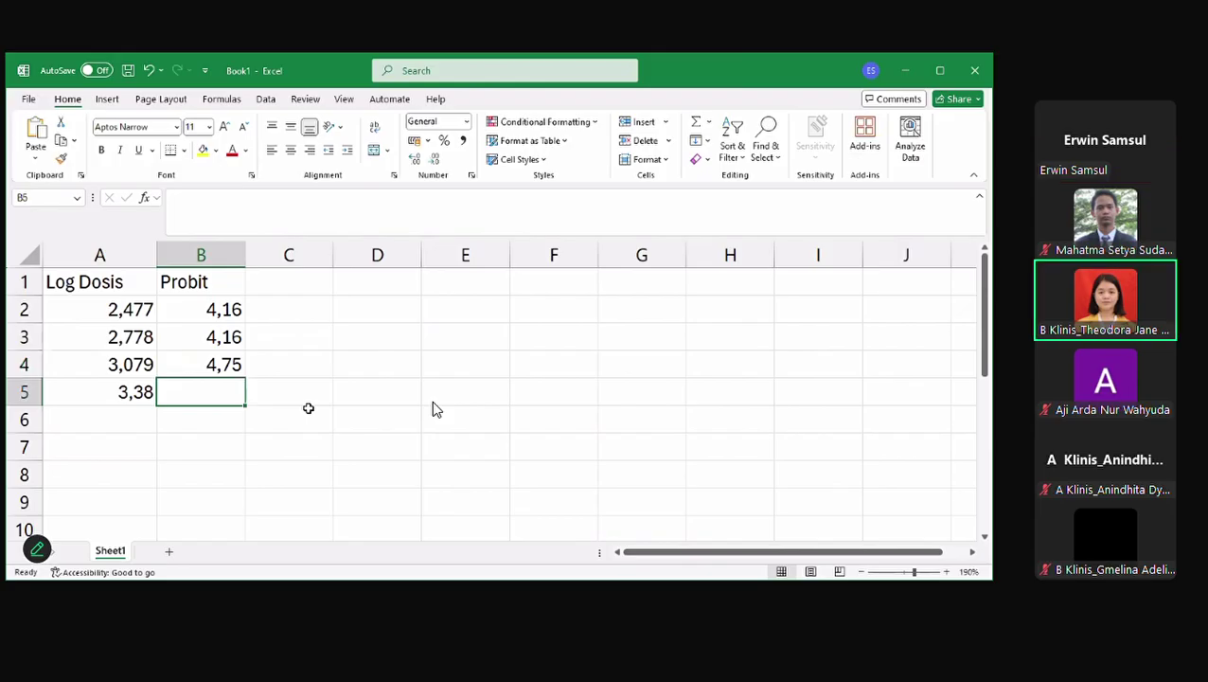
pyautogui.write('6,')
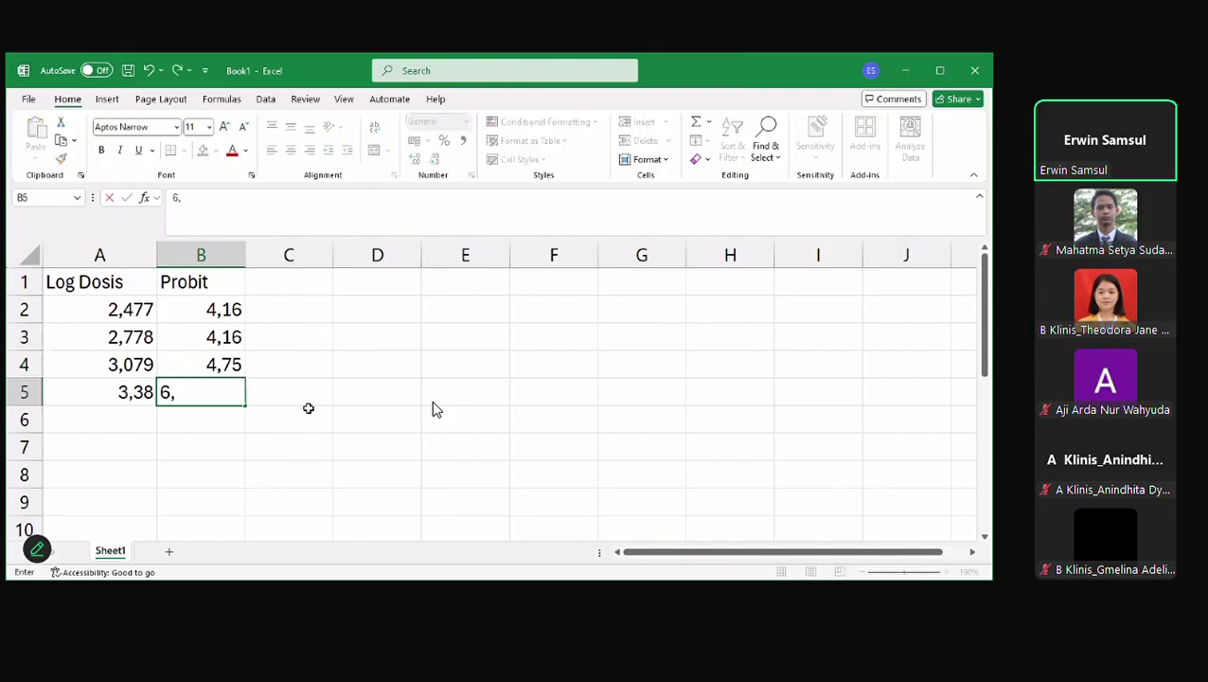
pyautogui.write('64')
pyautogui.click(308, 408)
pyautogui.click(322, 288)
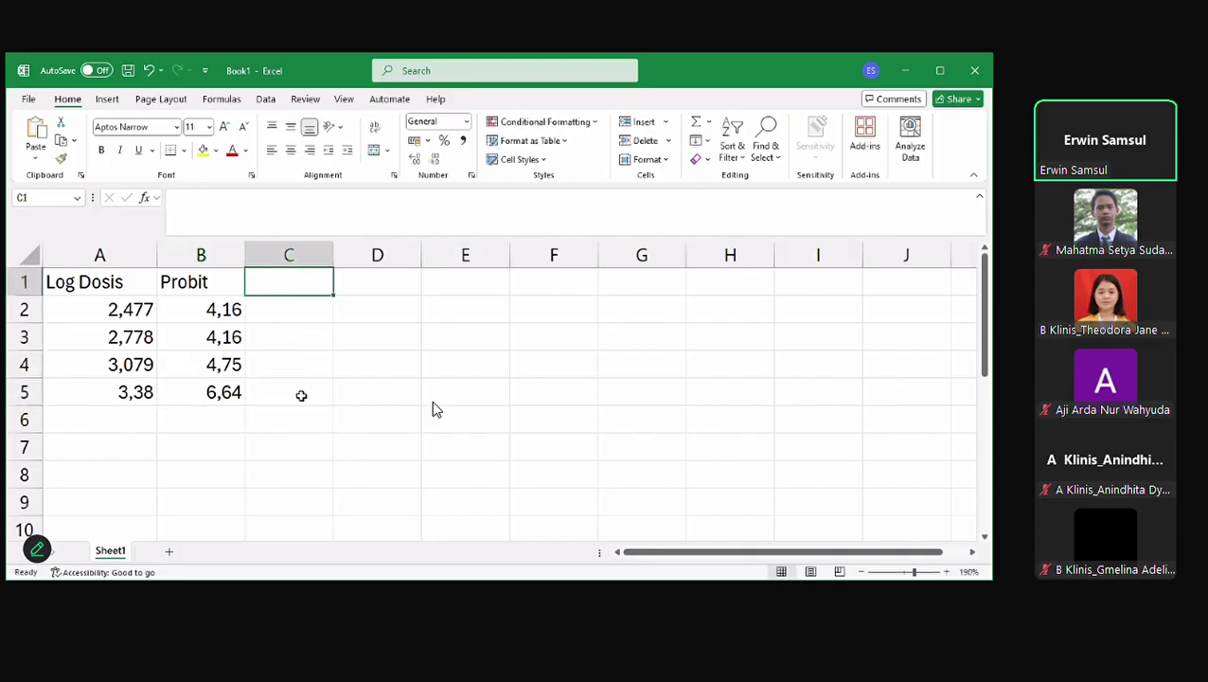
pyautogui.click(239, 371)
pyautogui.click(106, 283)
pyautogui.click(312, 286)
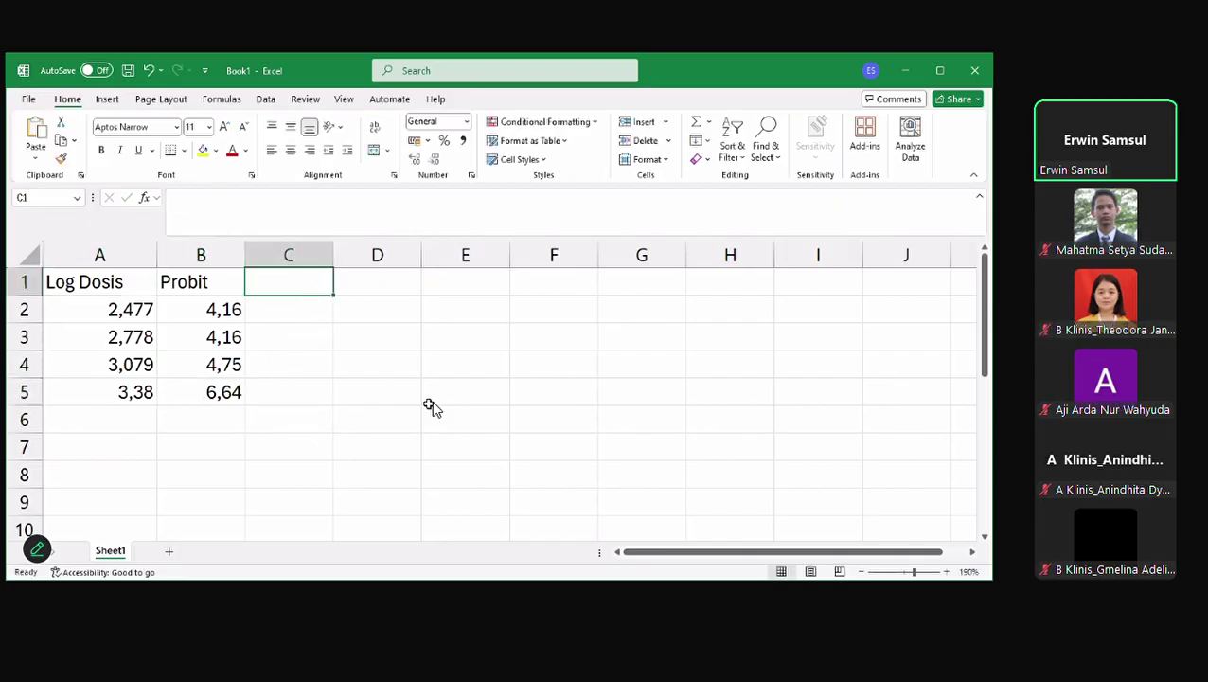
pyautogui.click(481, 336)
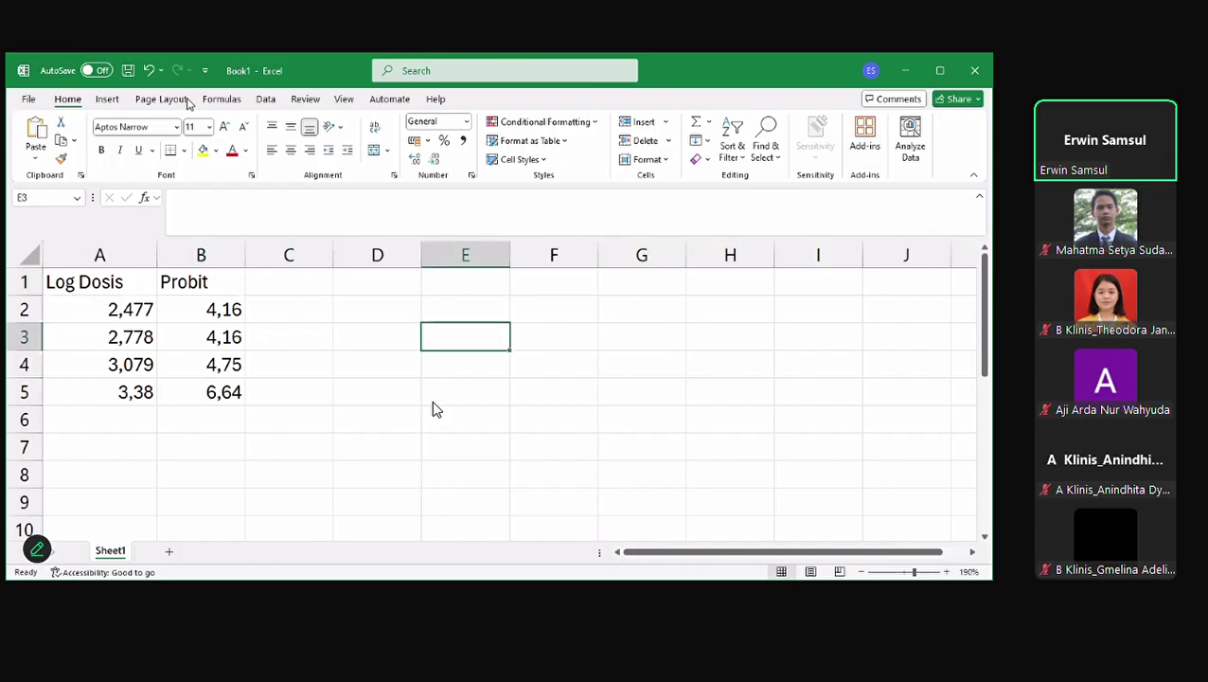
# Open the Data Analysis tools and move their dialog clear of the Log Dosis and Probit columns
pyautogui.click(186, 100)
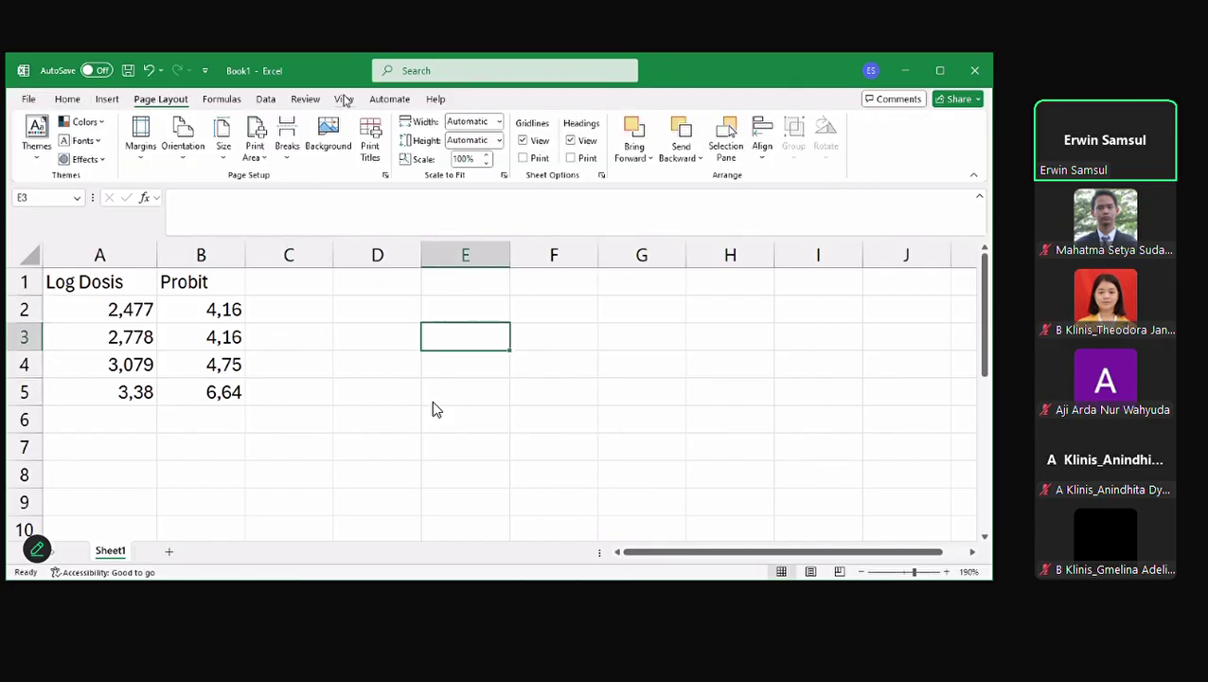
pyautogui.click(267, 103)
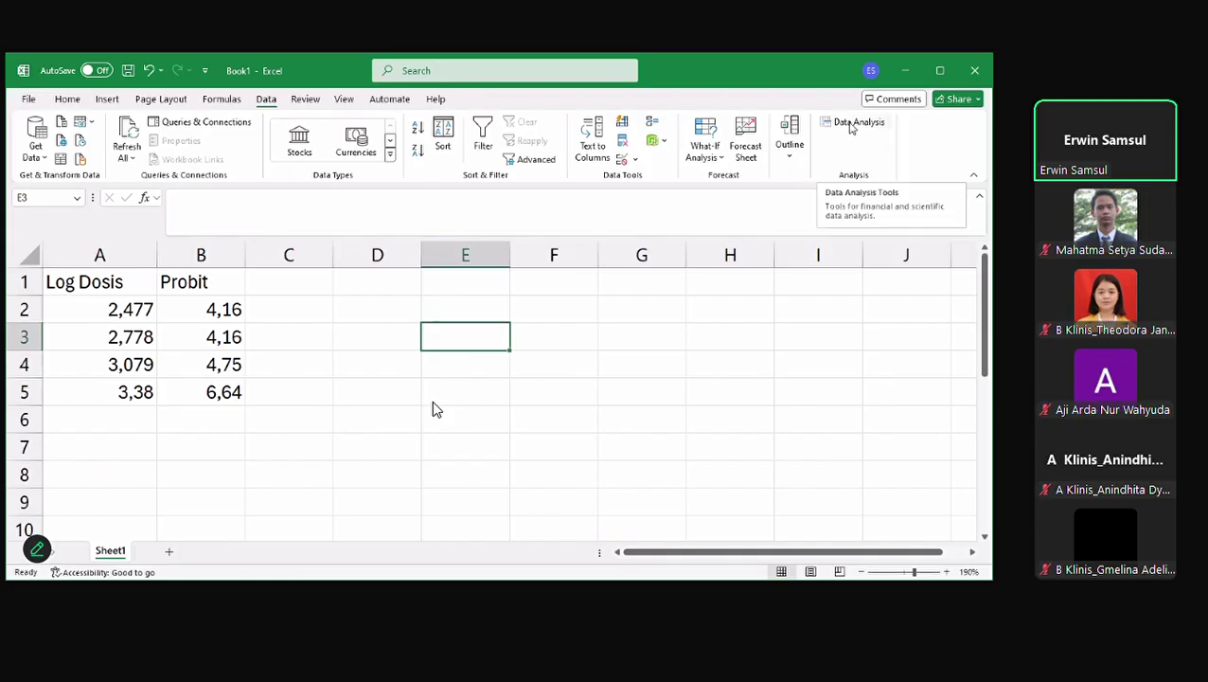
pyautogui.click(852, 125)
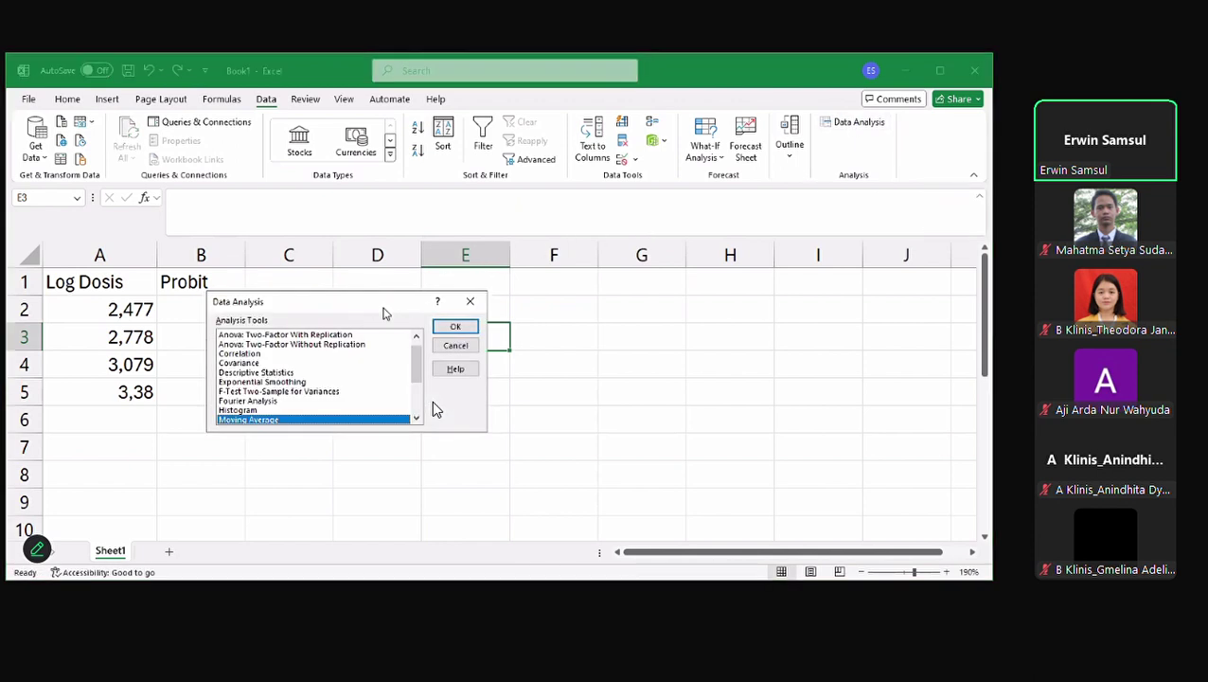
pyautogui.moveTo(384, 312); pyautogui.dragTo(720, 299)
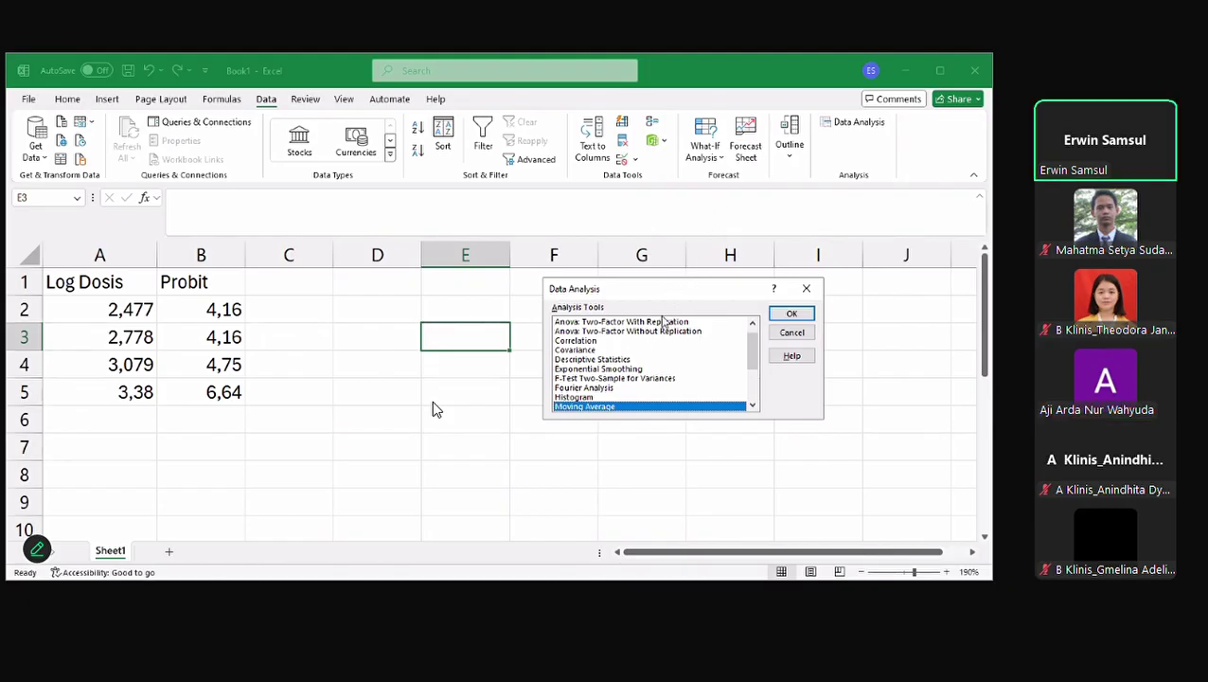
# Choose Regression from the list of analysis tools and open its settings
pyautogui.scroll(-1, 686, 322)
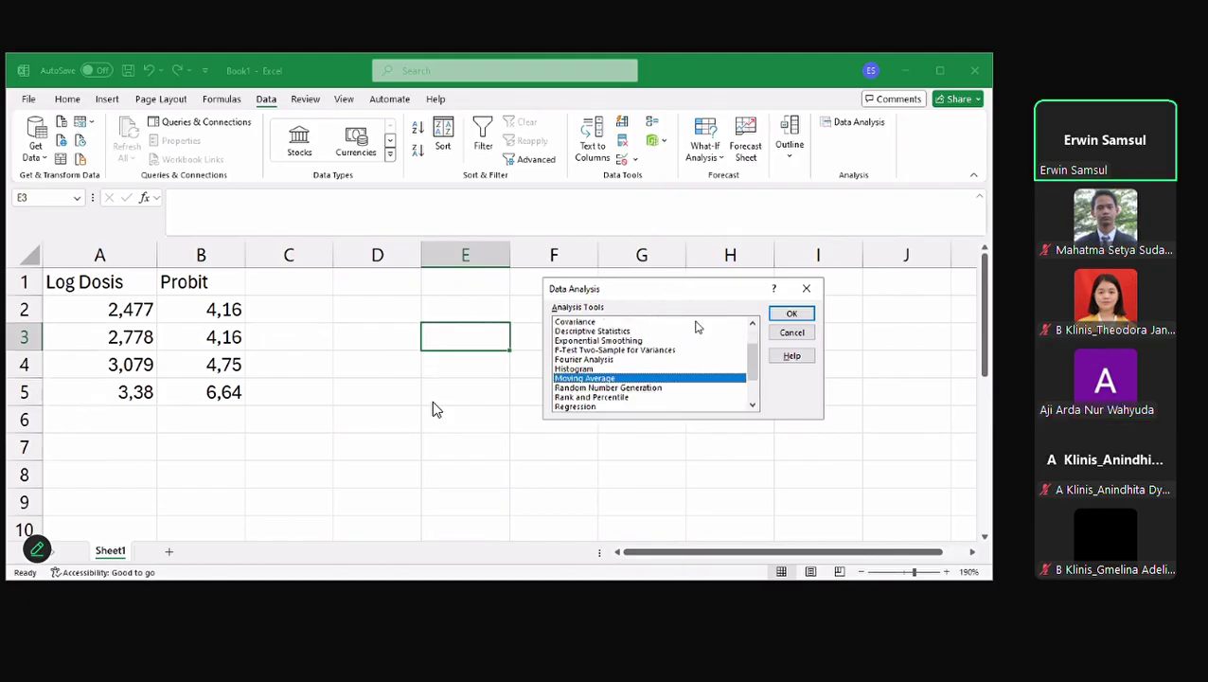
pyautogui.scroll(1, 693, 336)
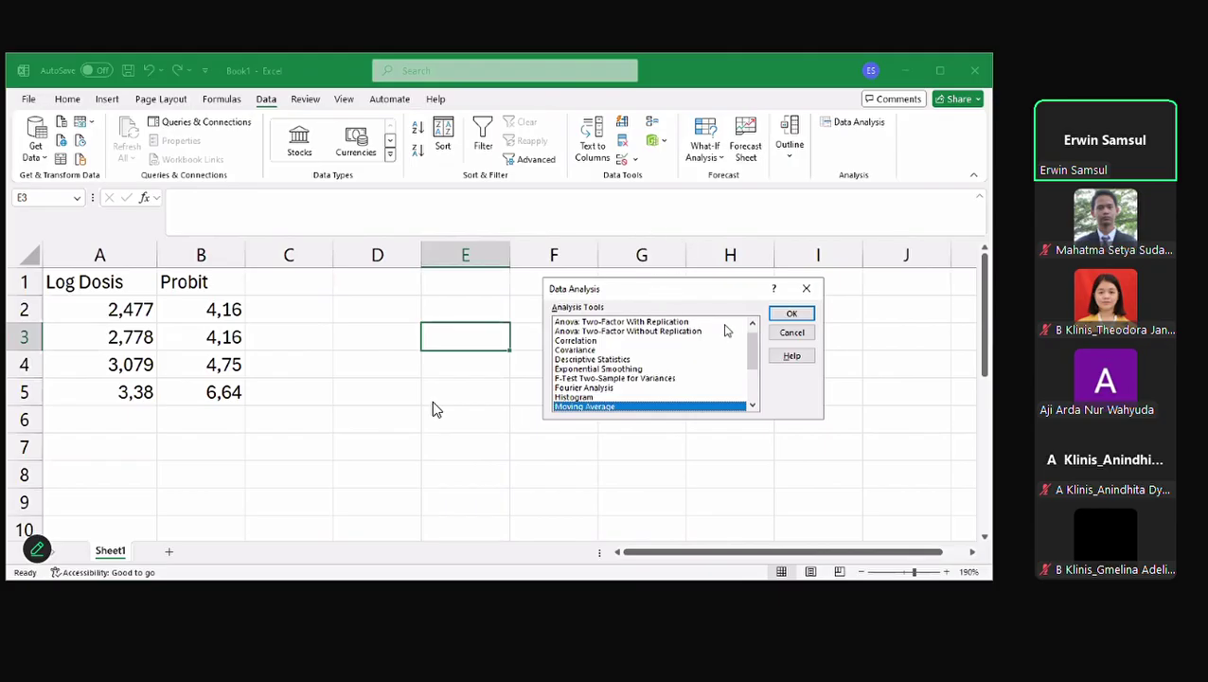
pyautogui.scroll(-1, 721, 329)
pyautogui.scroll(-2, 691, 312)
pyautogui.scroll(3, 653, 327)
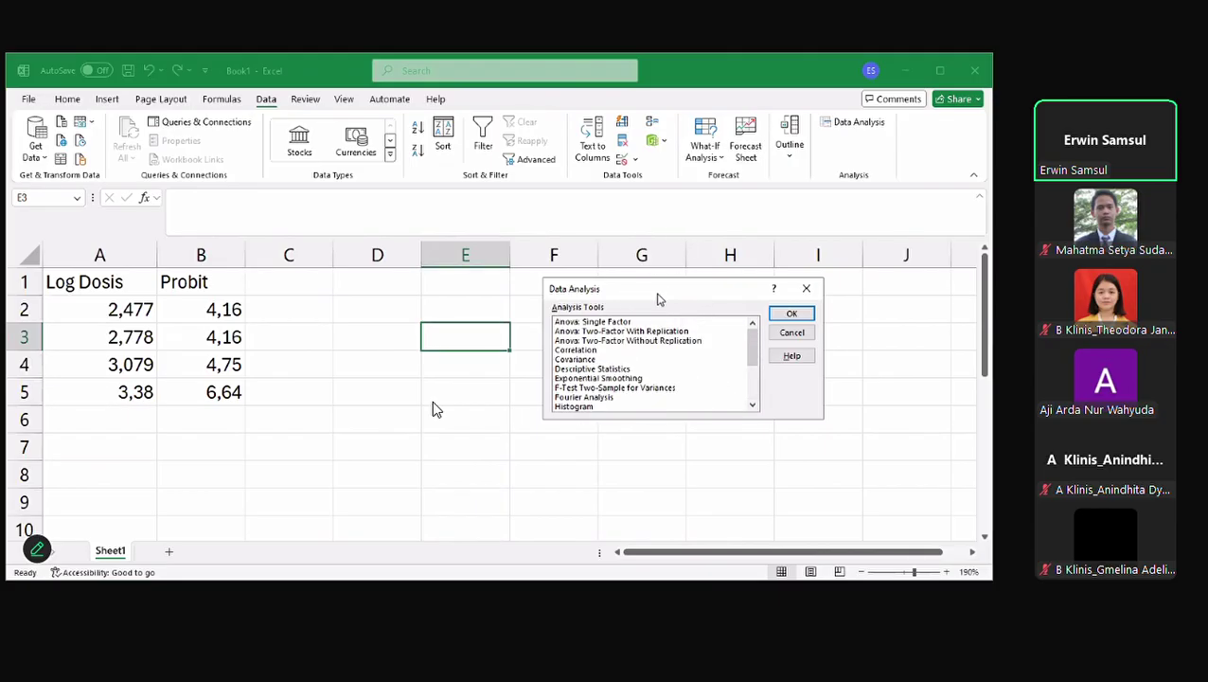
pyautogui.moveTo(660, 298); pyautogui.dragTo(675, 249)
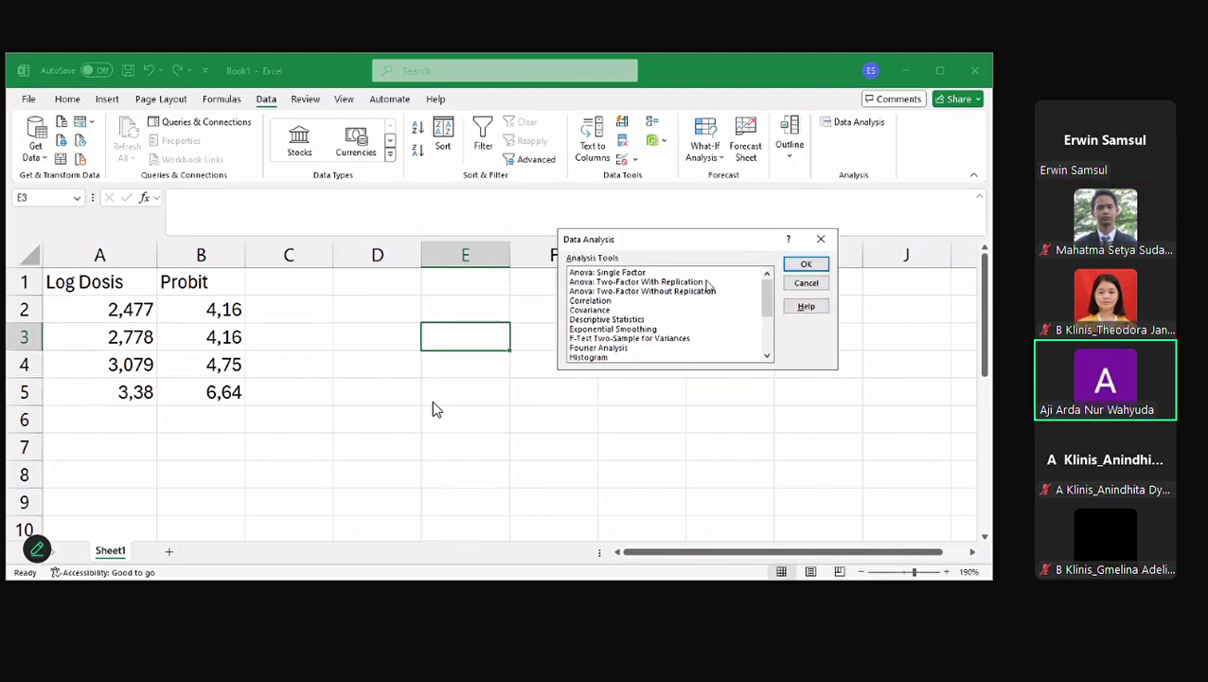
pyautogui.scroll(-1, 706, 308)
pyautogui.click(706, 309)
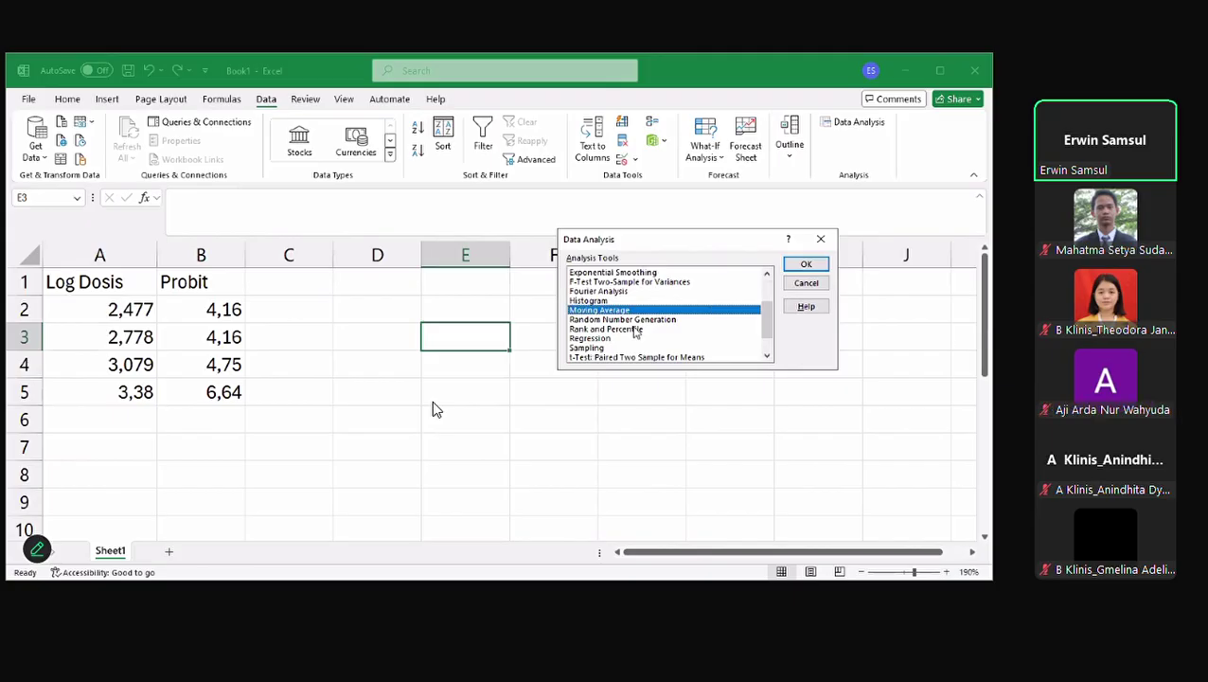
pyautogui.scroll(-1, 640, 331)
pyautogui.click(640, 330)
pyautogui.click(598, 311)
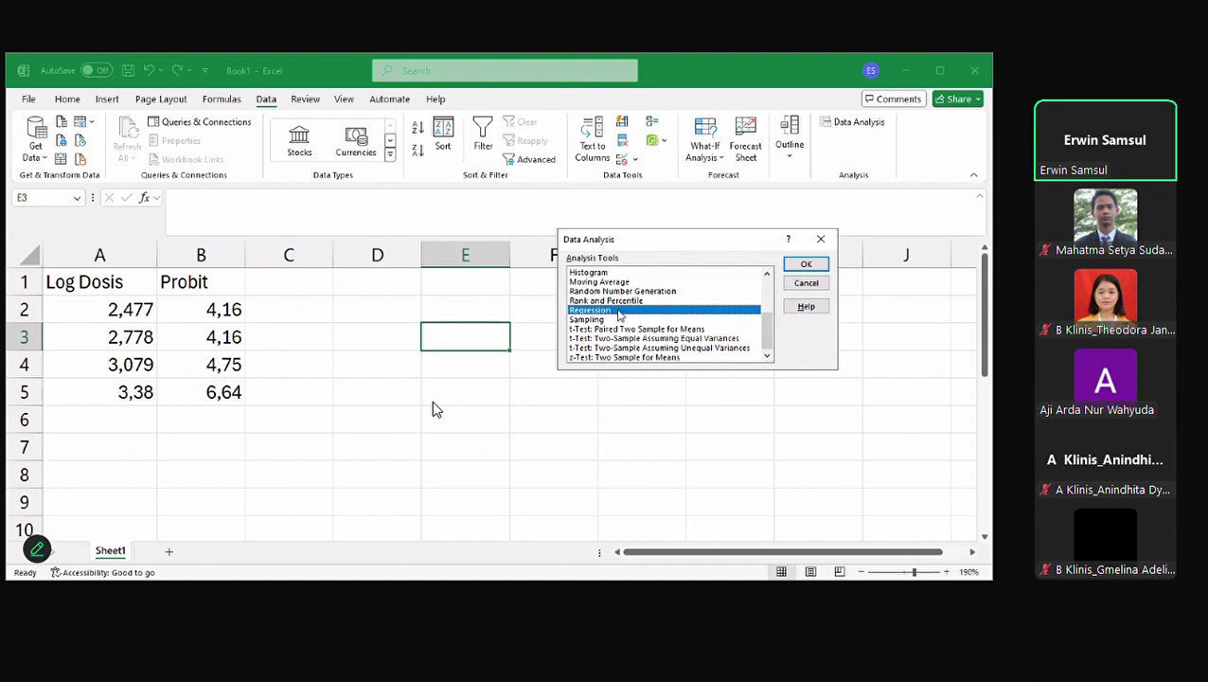
pyautogui.moveTo(770, 327)
pyautogui.mouseDown()
pyautogui.moveTo(769, 308)
pyautogui.moveTo(768, 327)
pyautogui.mouseUp()
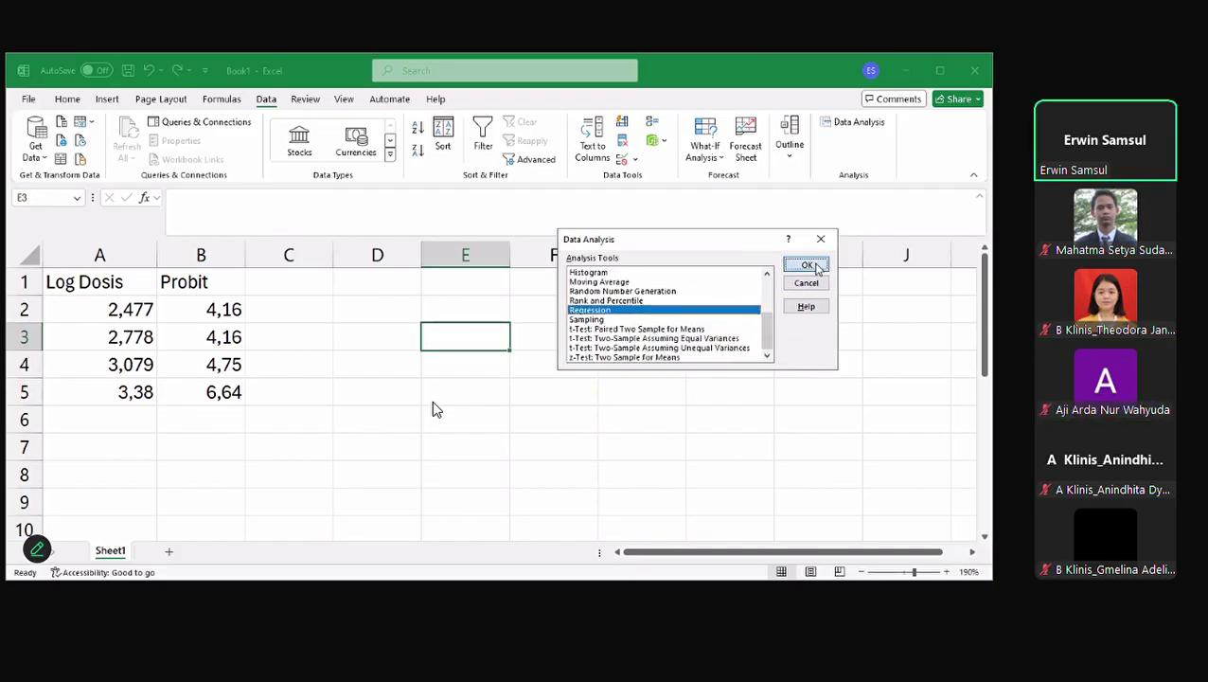
pyautogui.press('Return')
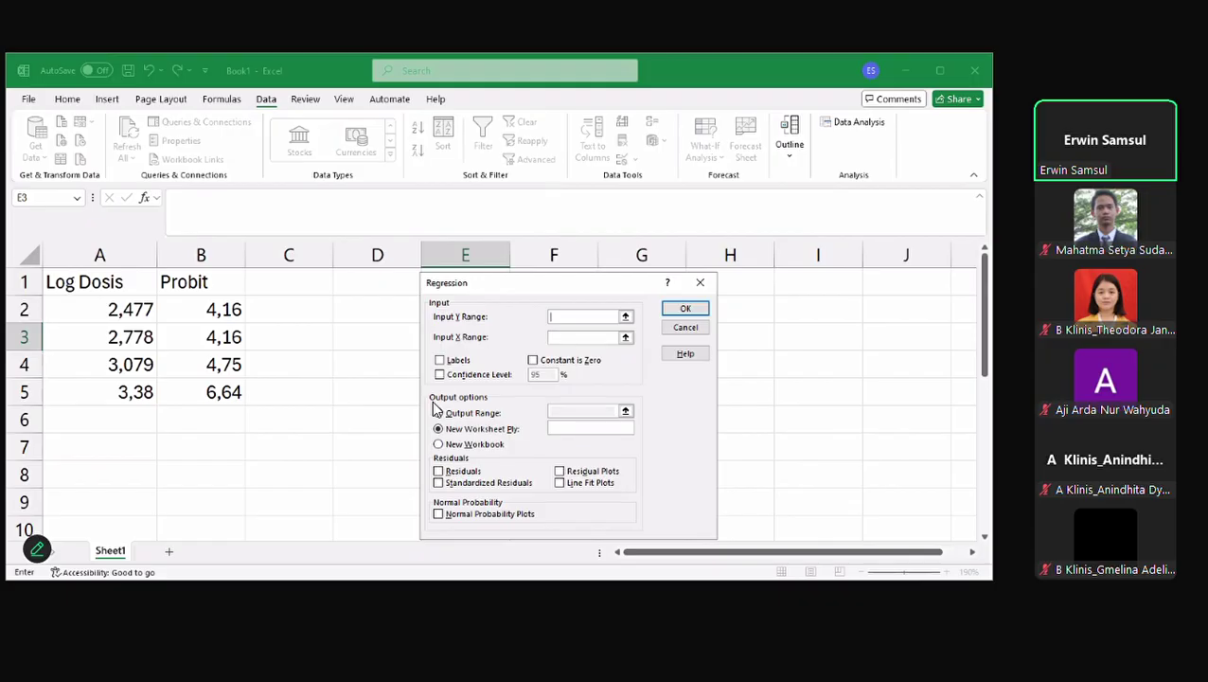
# Examine the regression statistics, the ANOVA table and the coefficient table in the summary output on Sheet2
pyautogui.press('Escape')
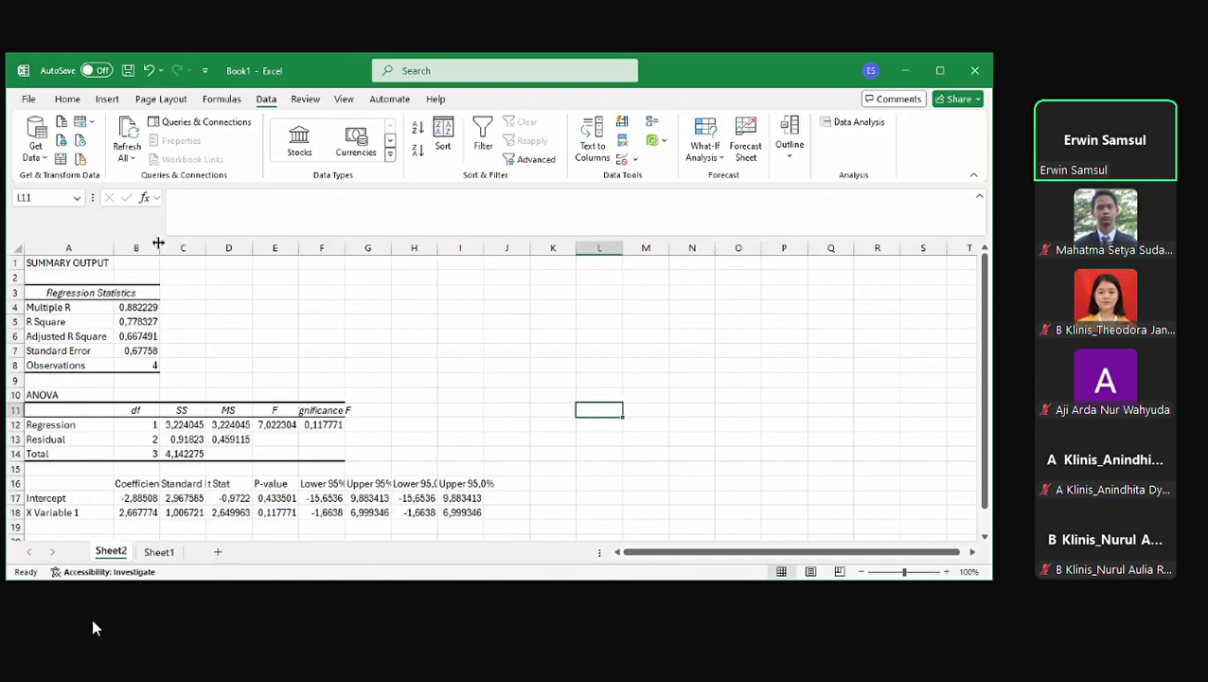
pyautogui.moveTo(158, 250); pyautogui.dragTo(158, 250)
pyautogui.scroll(-2, 220, 368)
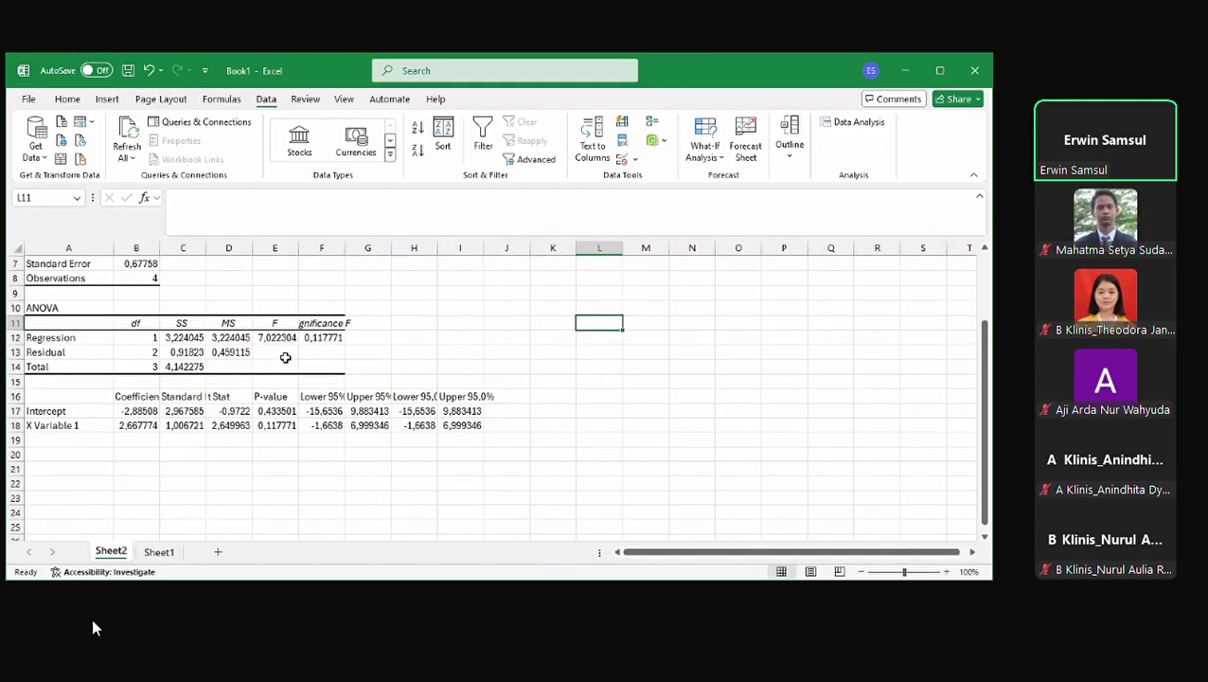
pyautogui.scroll(2, 283, 356)
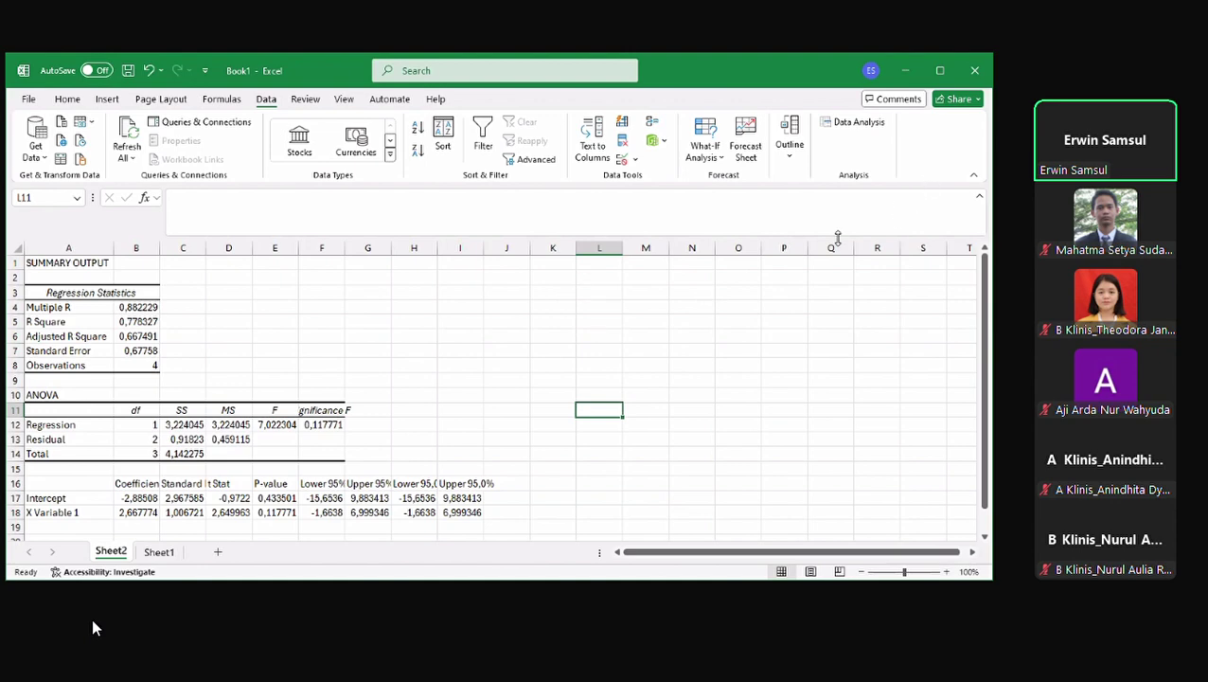
pyautogui.scroll(-1, 602, 269)
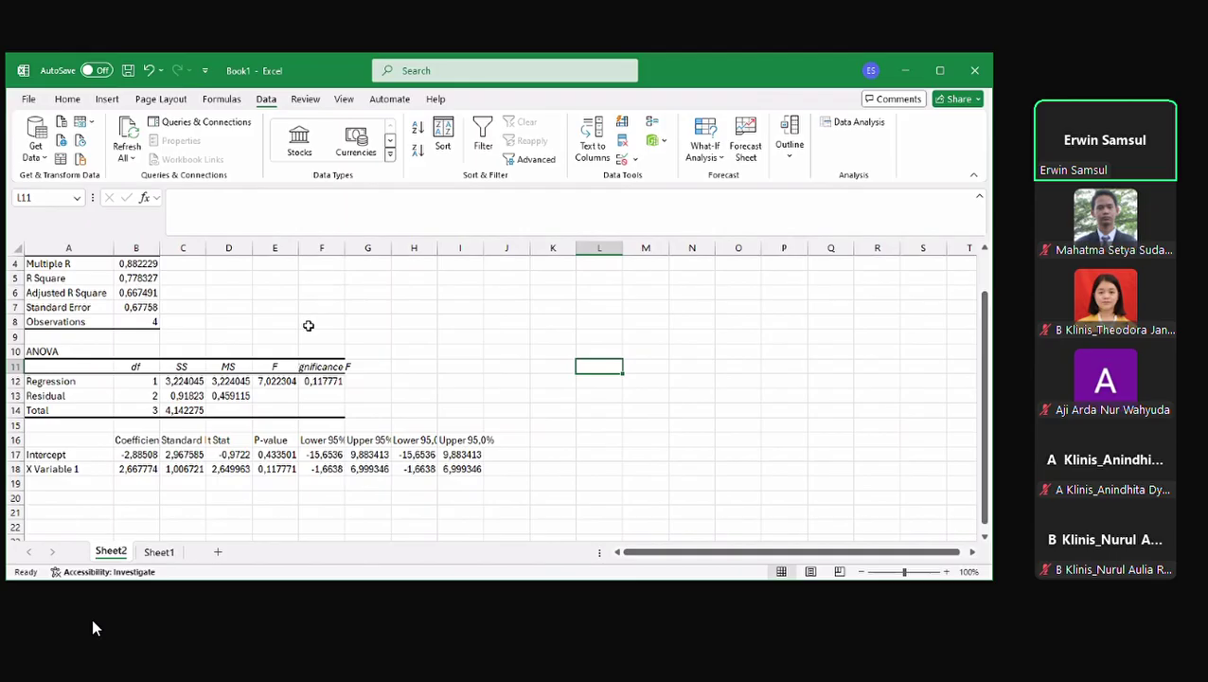
pyautogui.scroll(1, 308, 324)
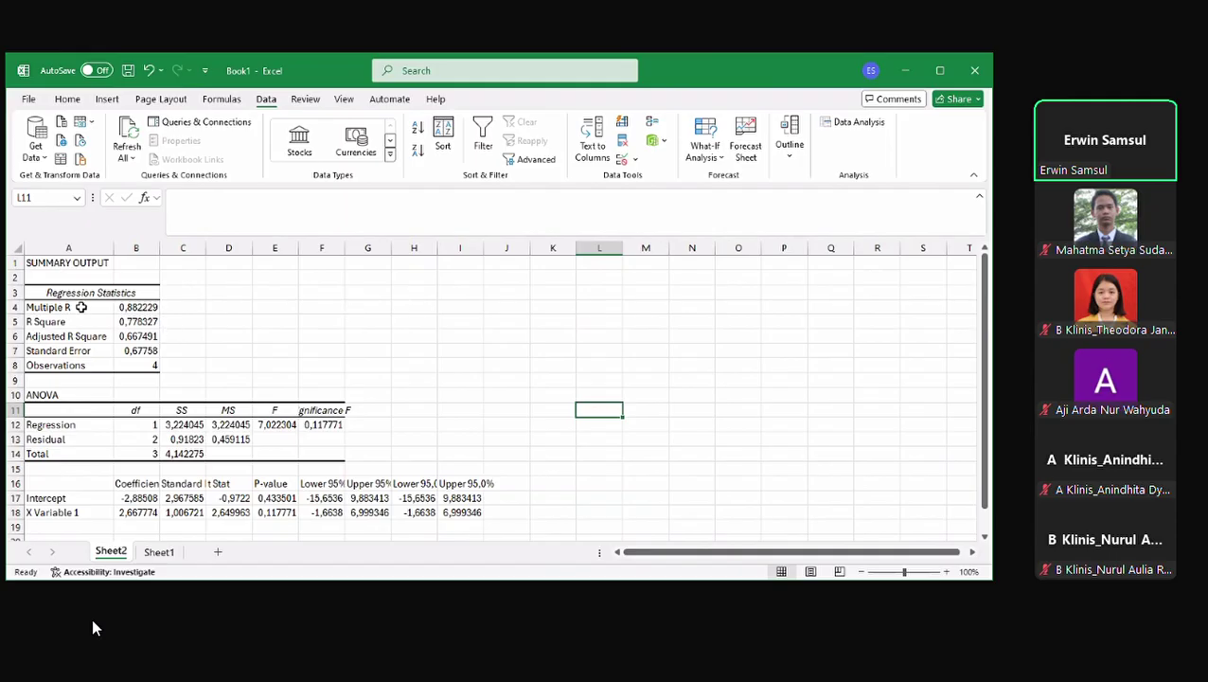
# Note the Multiple R value as "R = 0,882" in cell E4 beside the regression statistics
pyautogui.moveTo(82, 307); pyautogui.dragTo(147, 306)
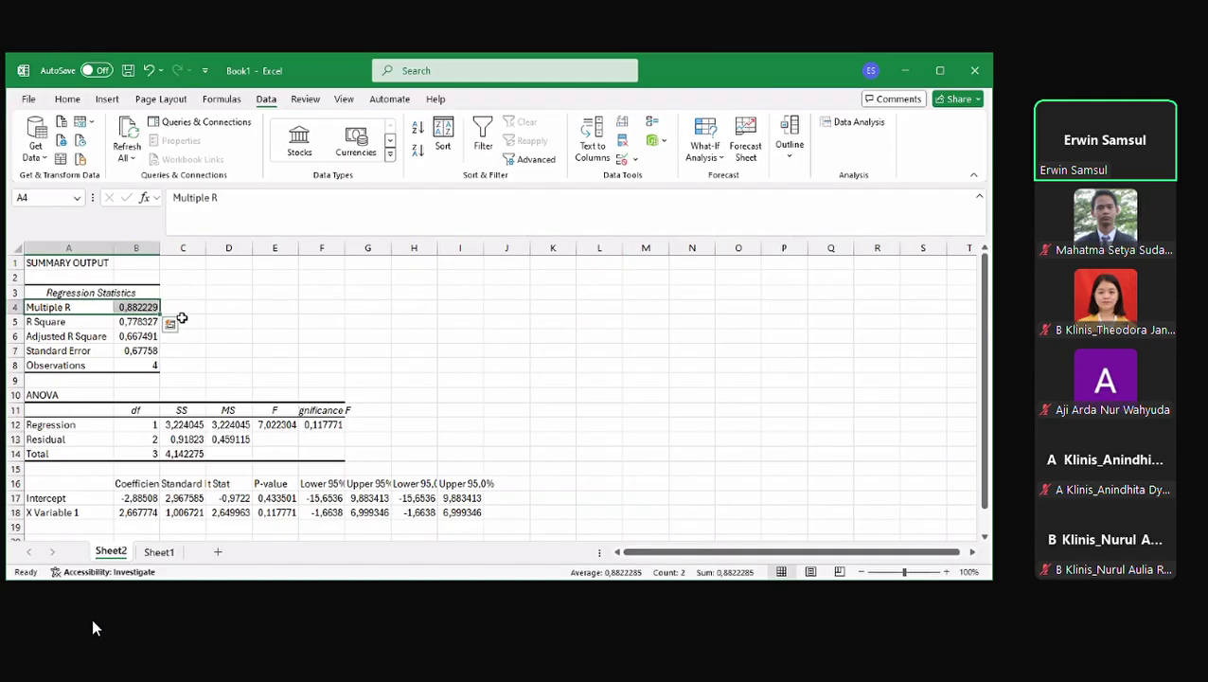
pyautogui.click(231, 319)
pyautogui.click(281, 300)
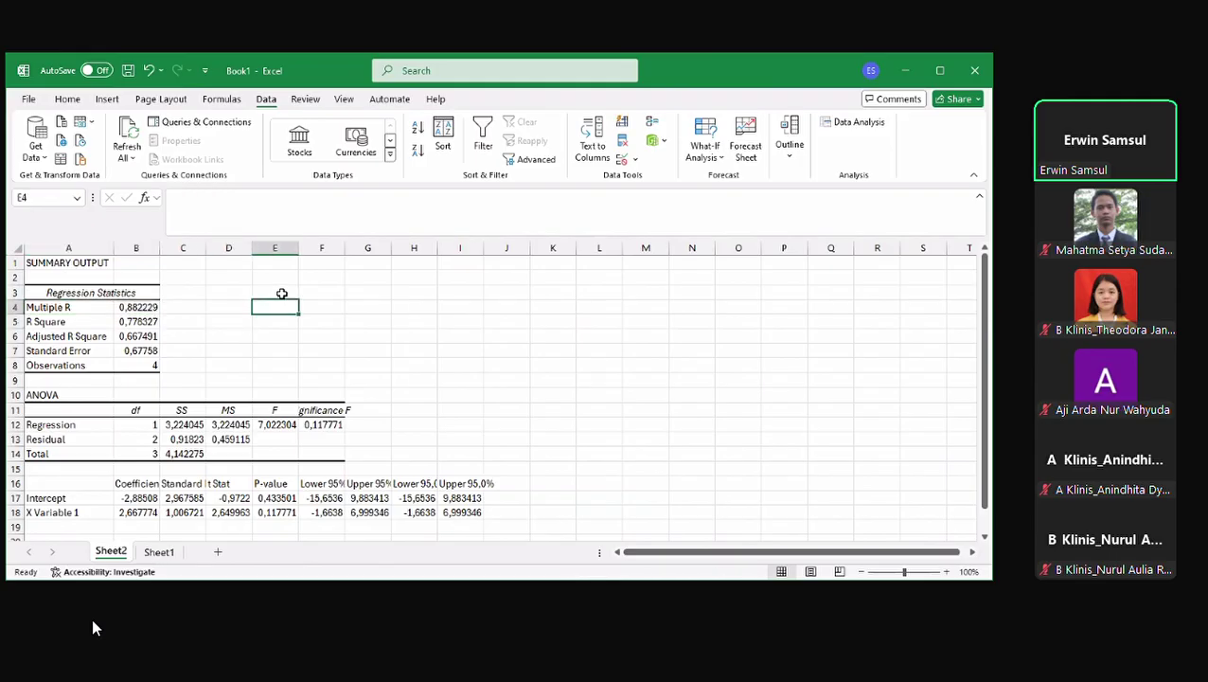
pyautogui.write('R =')
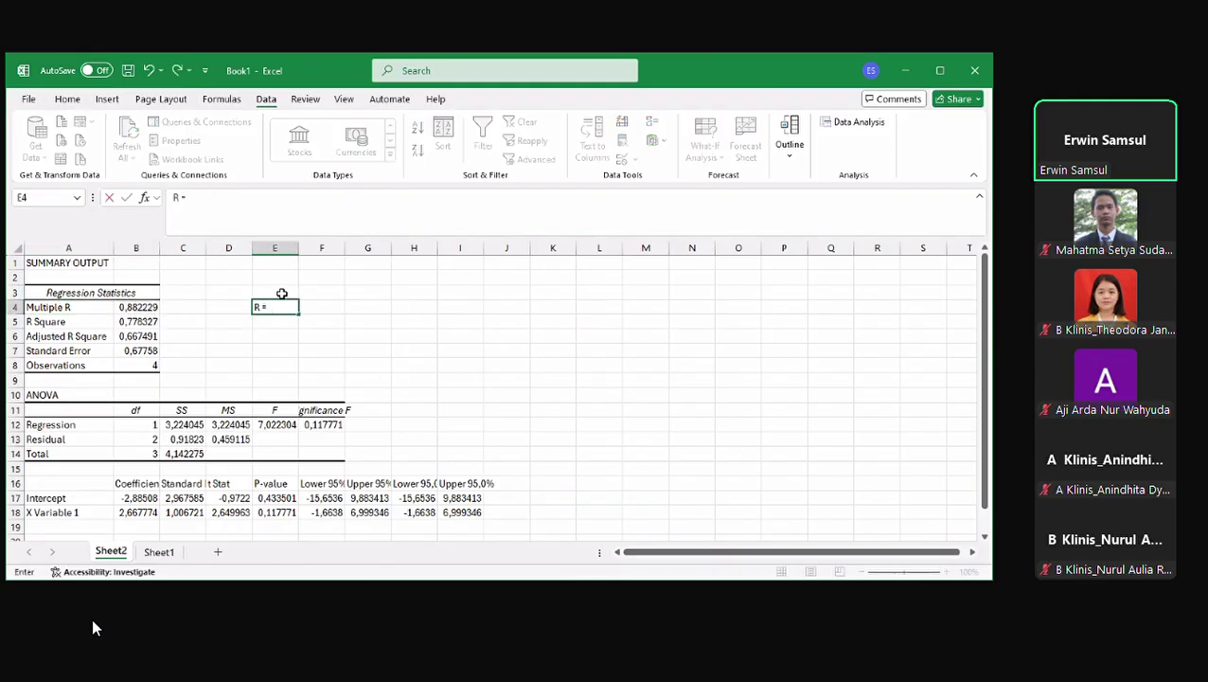
pyautogui.write(' 0,882')
# Enter the label "A=" in cell E5, below the R note, and select the two regression coefficients in B17:B18
pyautogui.click(283, 318)
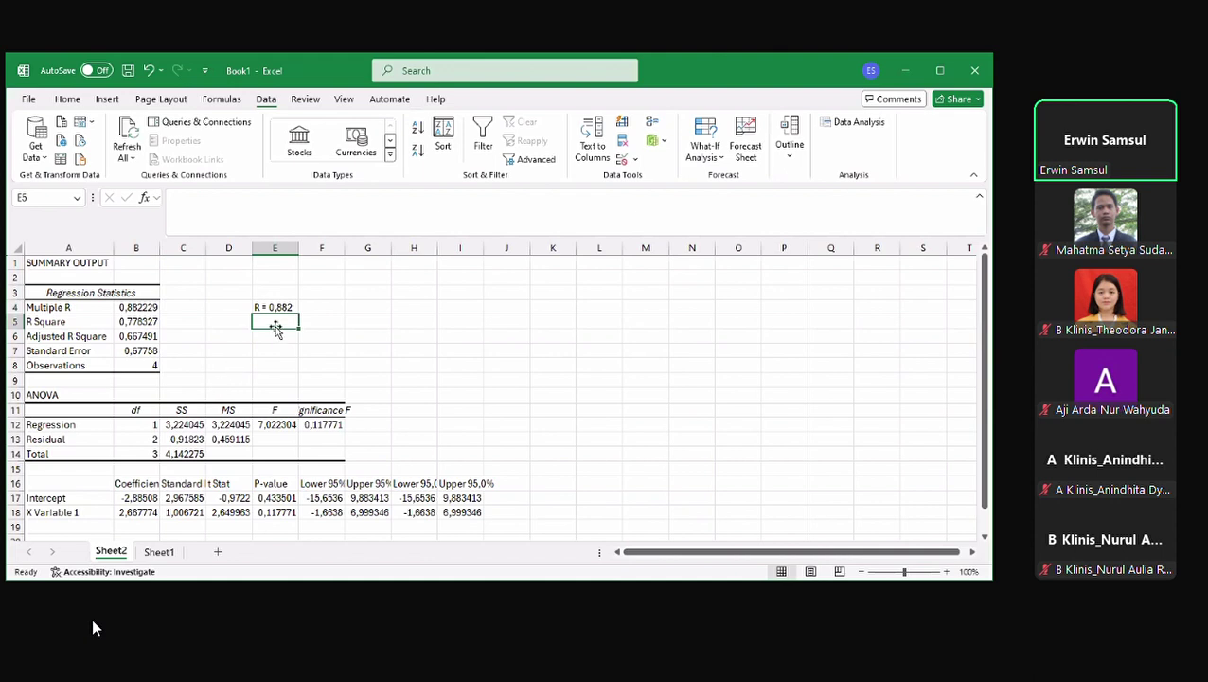
pyautogui.write('A=')
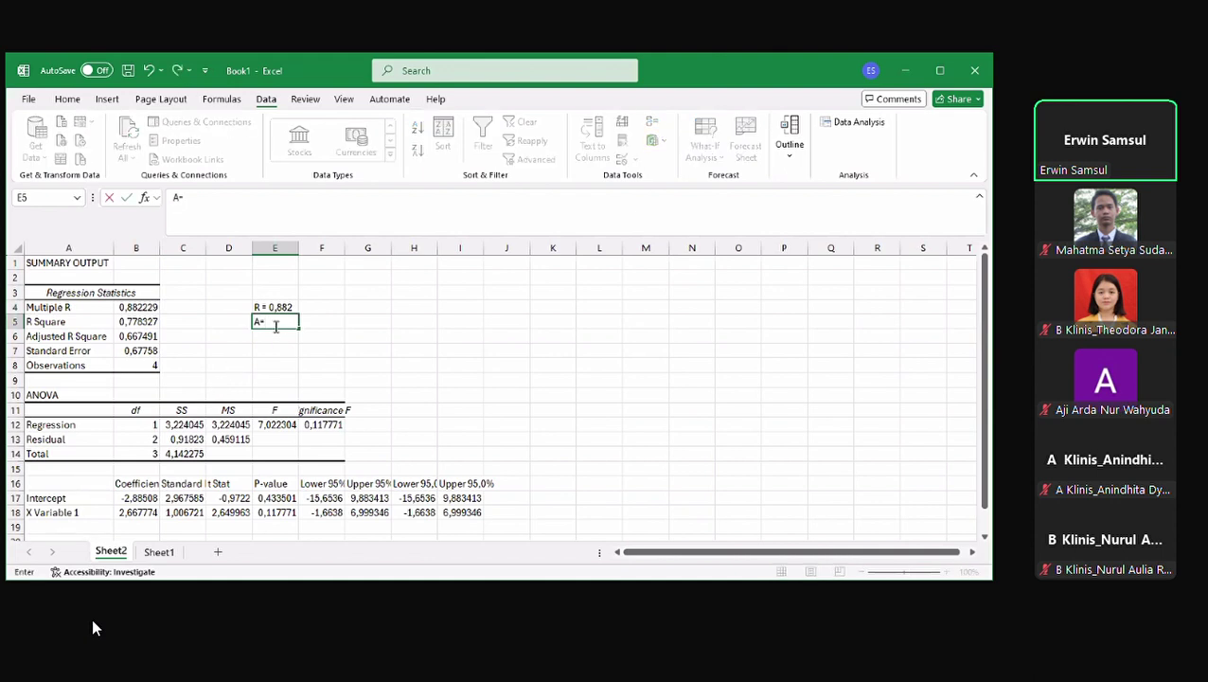
pyautogui.moveTo(138, 497); pyautogui.dragTo(134, 516)
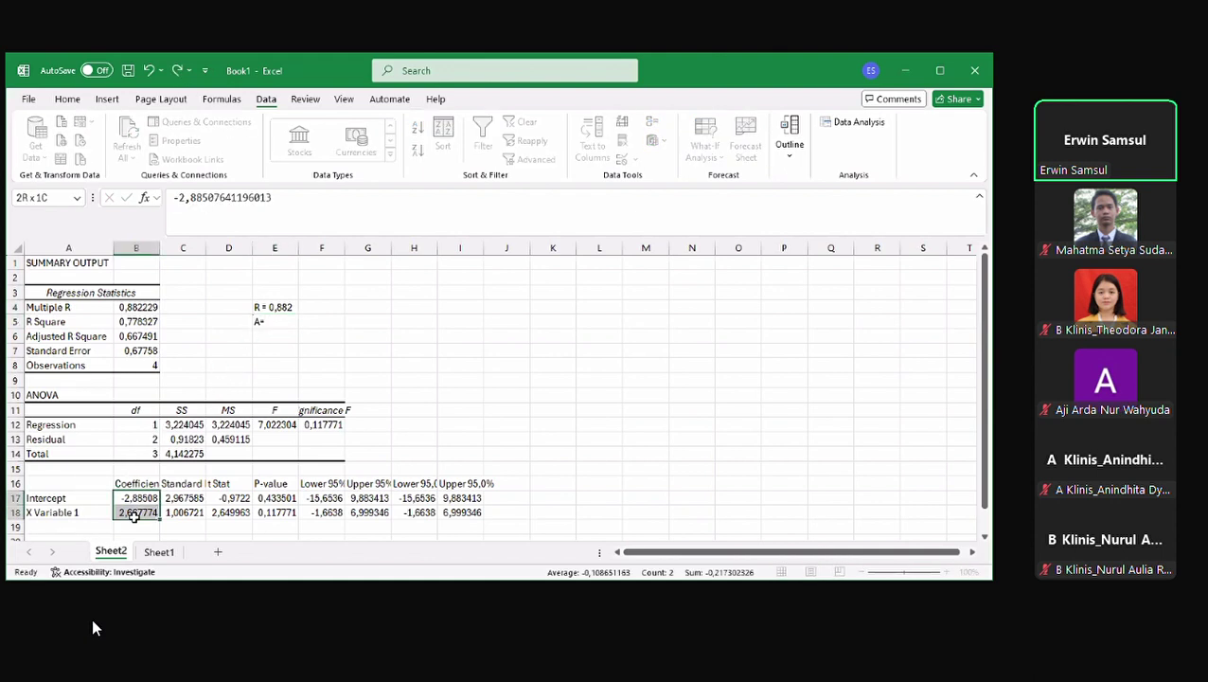
# Highlight the Multiple R label and its value in A4:B4 with a yellow fill
pyautogui.moveTo(45, 308); pyautogui.dragTo(123, 308)
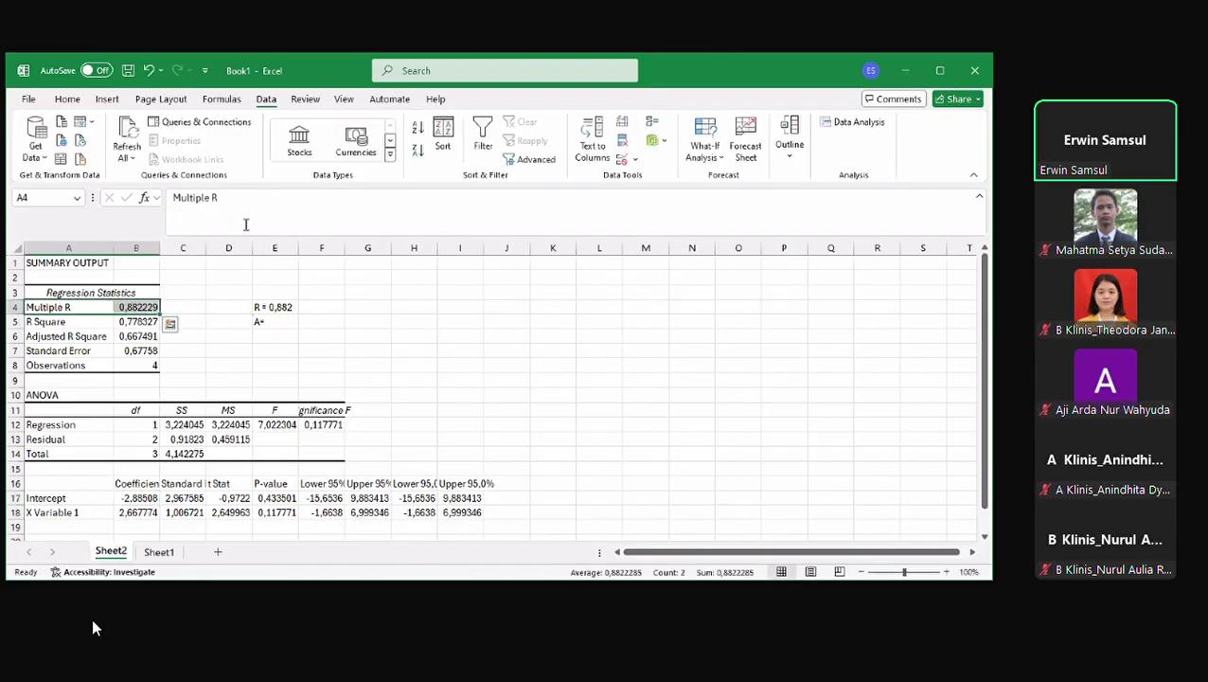
pyautogui.click(67, 98)
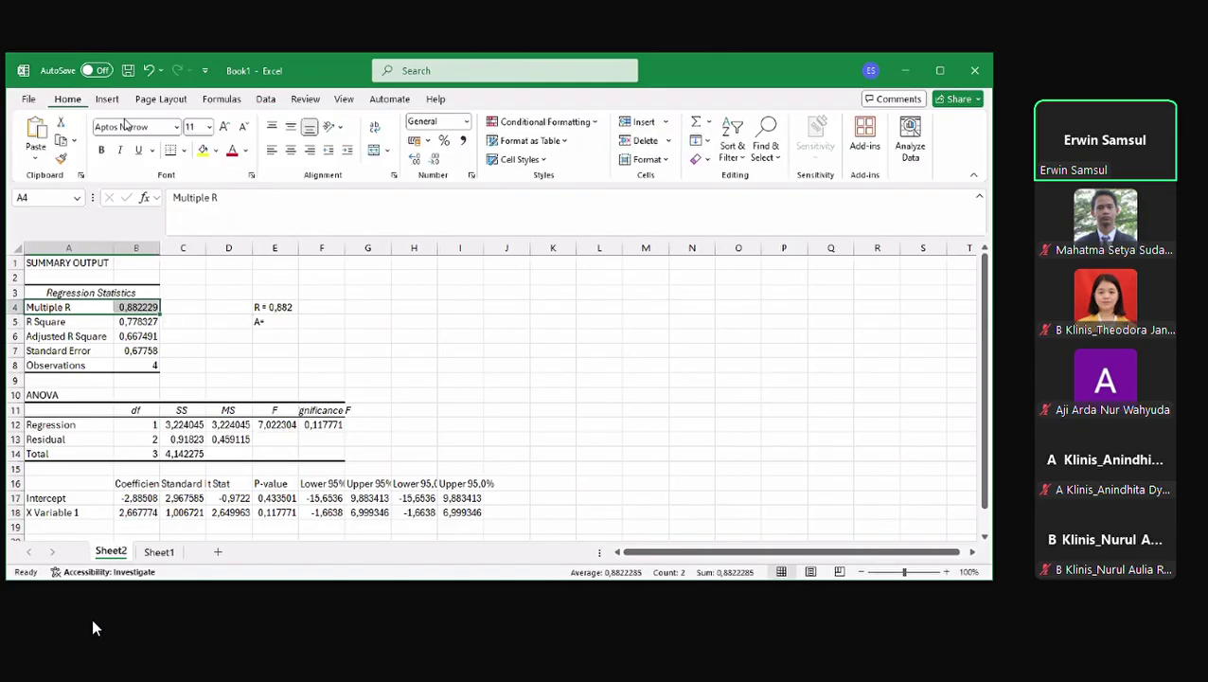
pyautogui.click(202, 149)
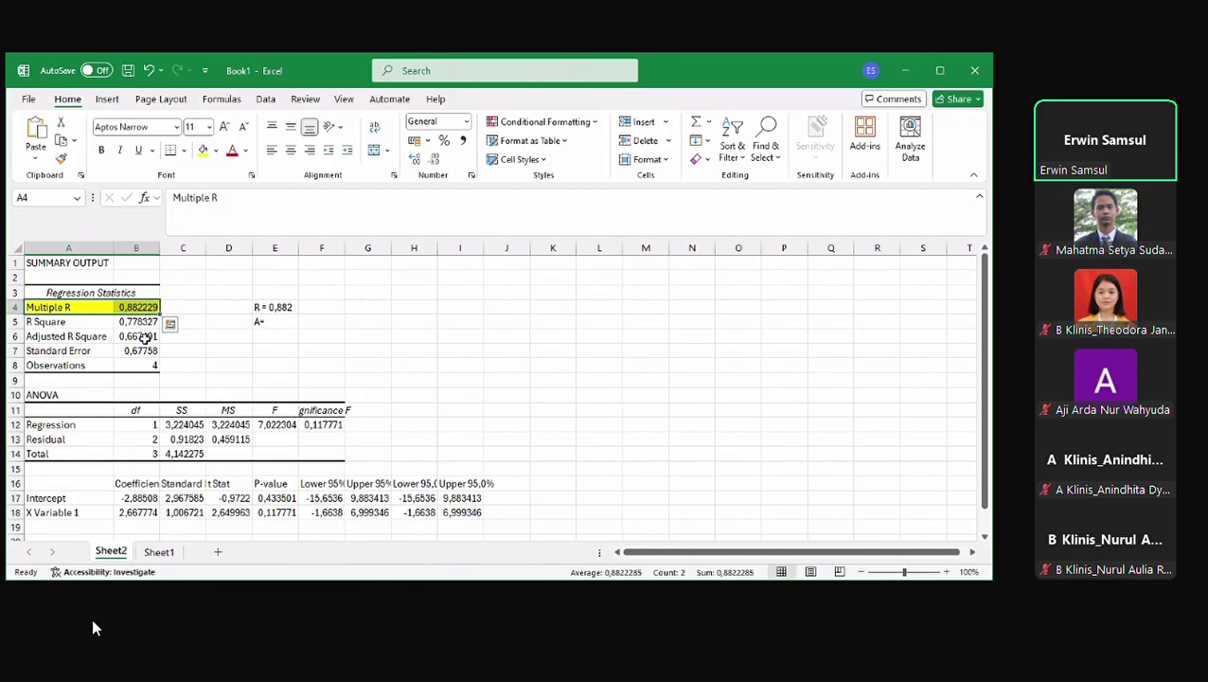
# Highlight the Intercept label and its coefficient in A17:B17 with the standard green fill
pyautogui.click(59, 499)
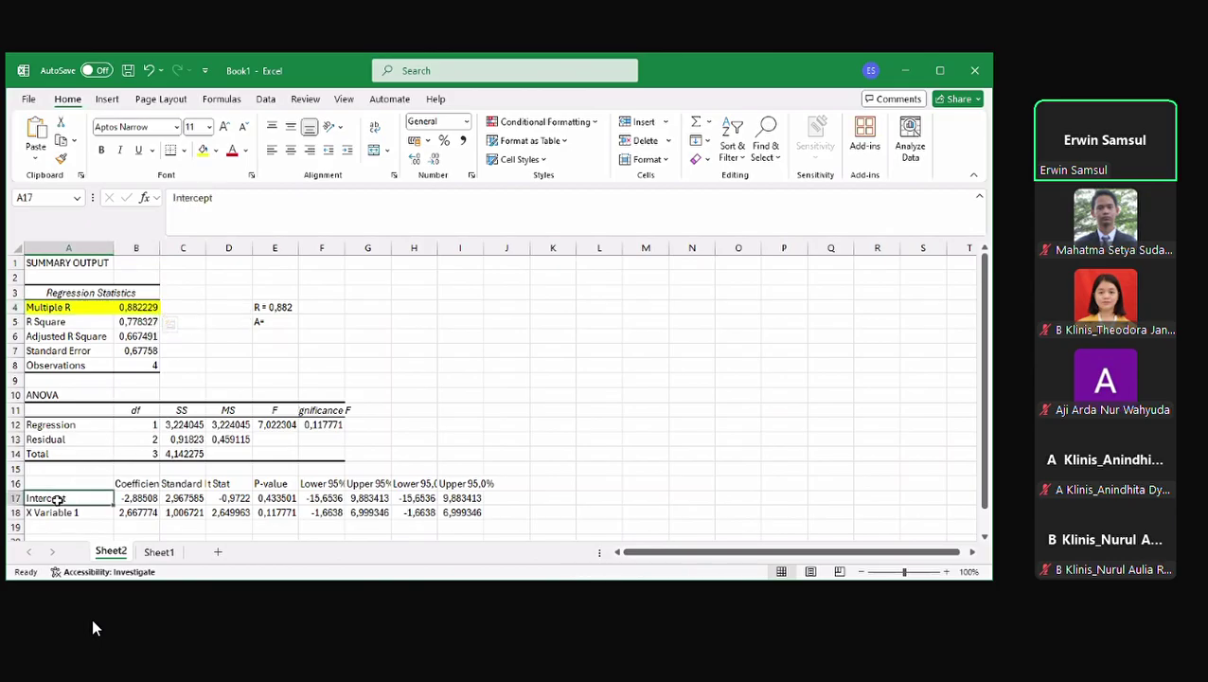
pyautogui.moveTo(58, 499); pyautogui.dragTo(138, 499)
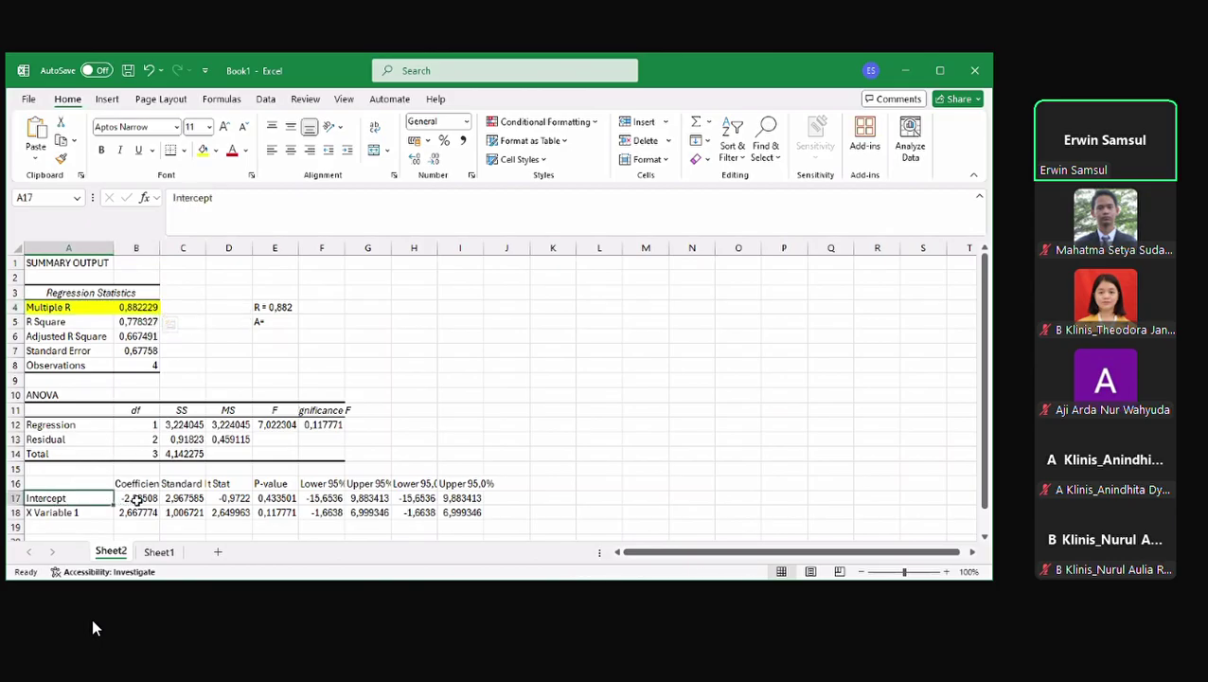
pyautogui.click(216, 151)
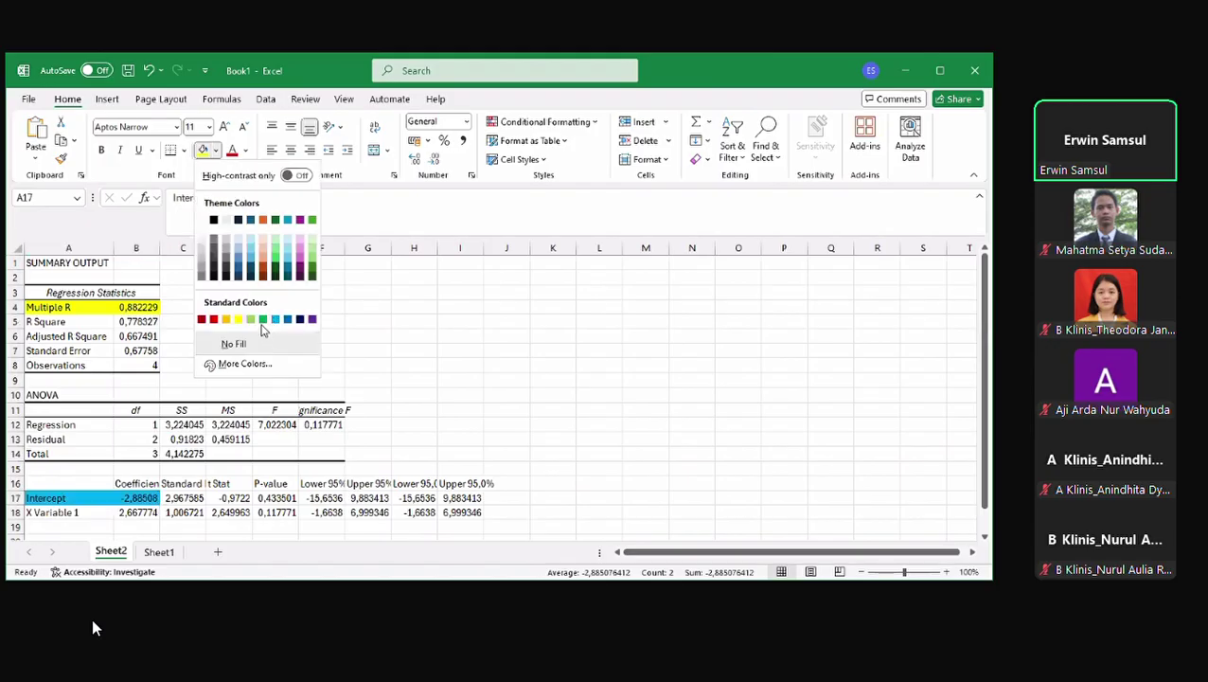
pyautogui.click(263, 319)
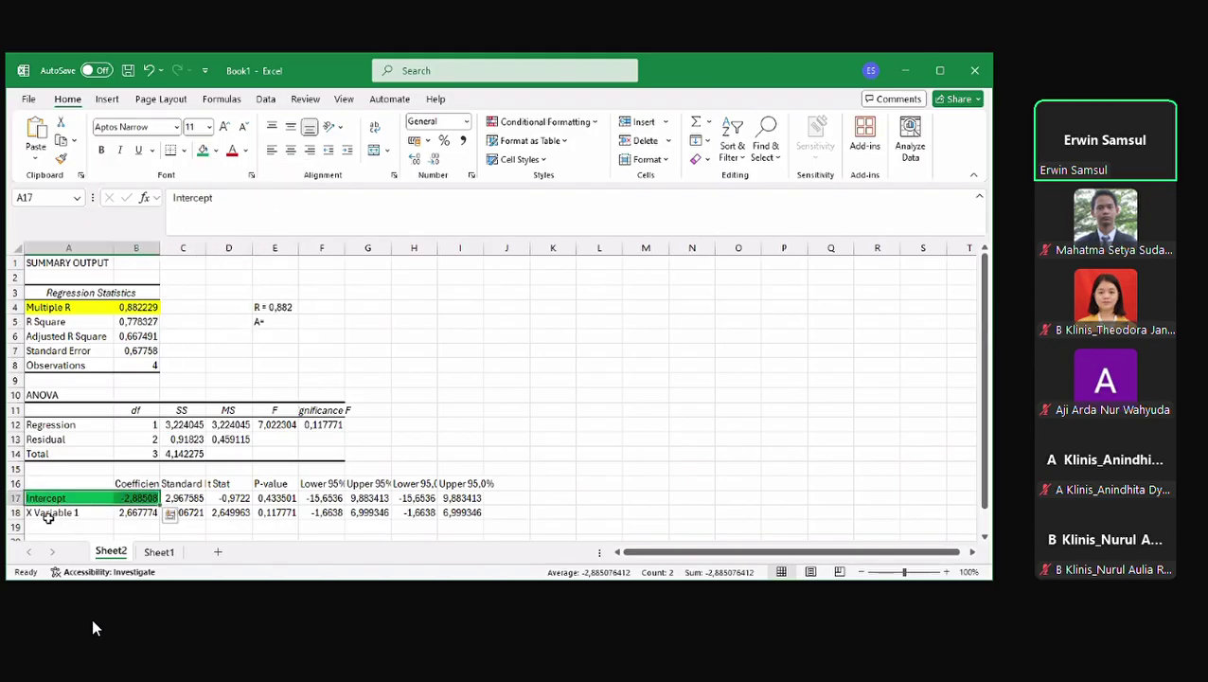
# Highlight the X Variable 1 label and its coefficient in A18:B18 with a blue theme fill
pyautogui.moveTo(47, 516); pyautogui.dragTo(137, 513)
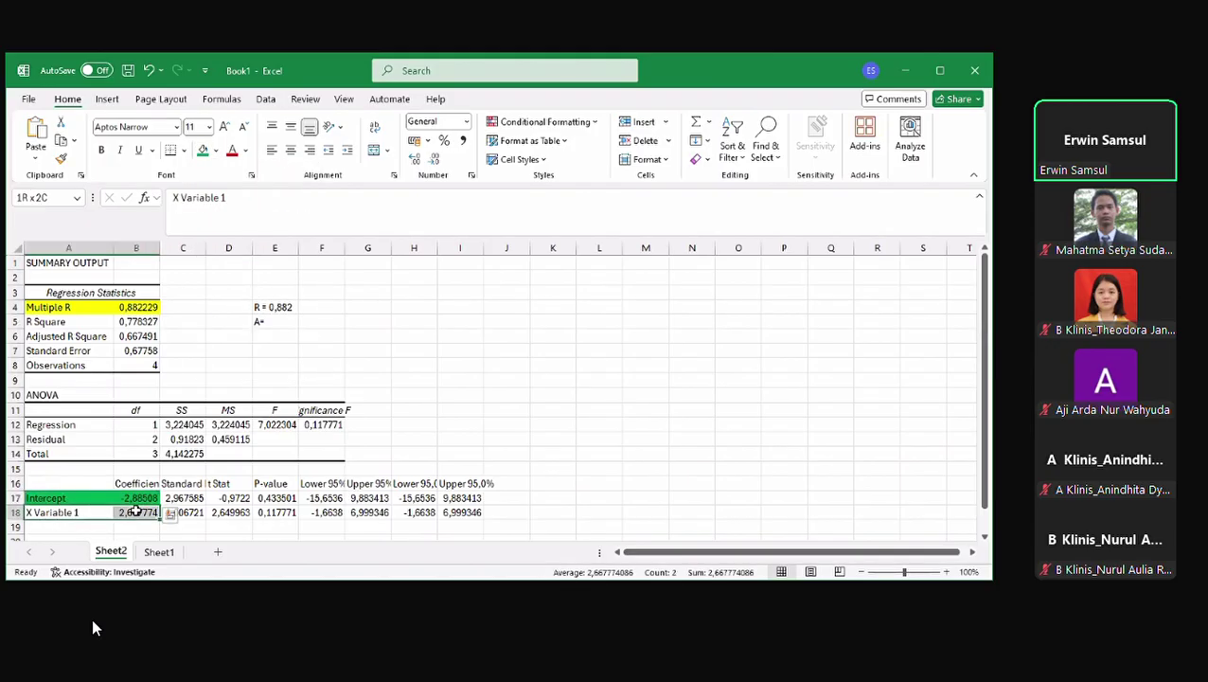
pyautogui.click(216, 151)
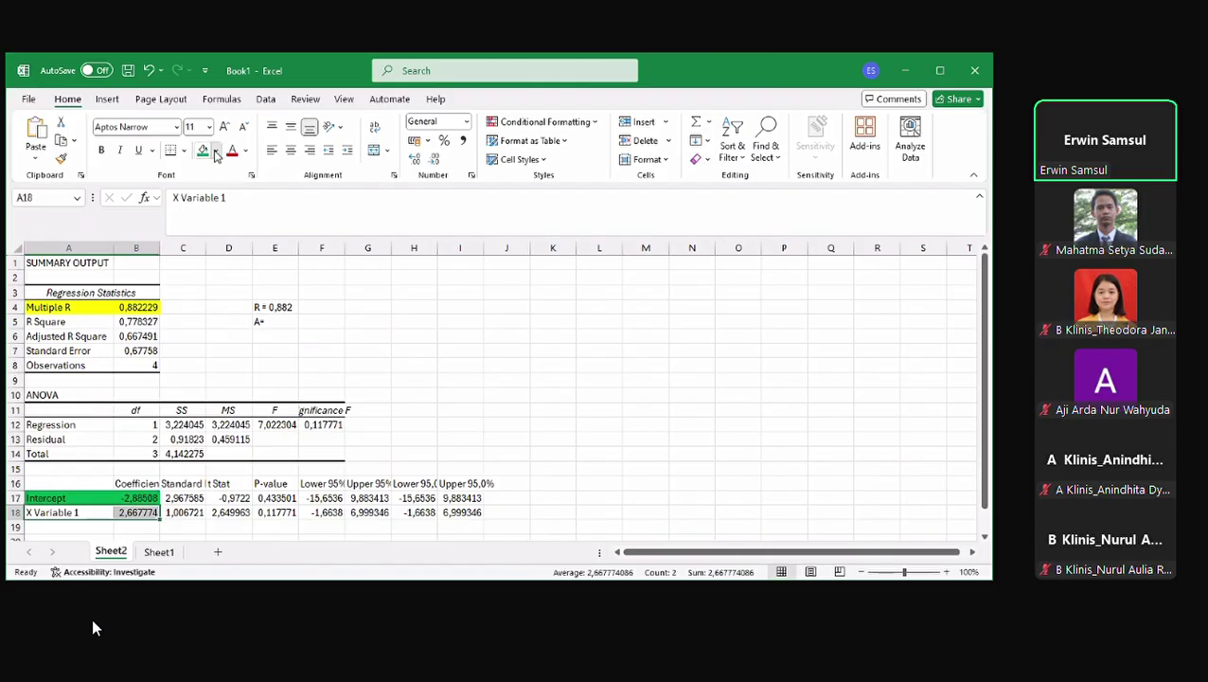
pyautogui.click(250, 256)
pyautogui.click(436, 379)
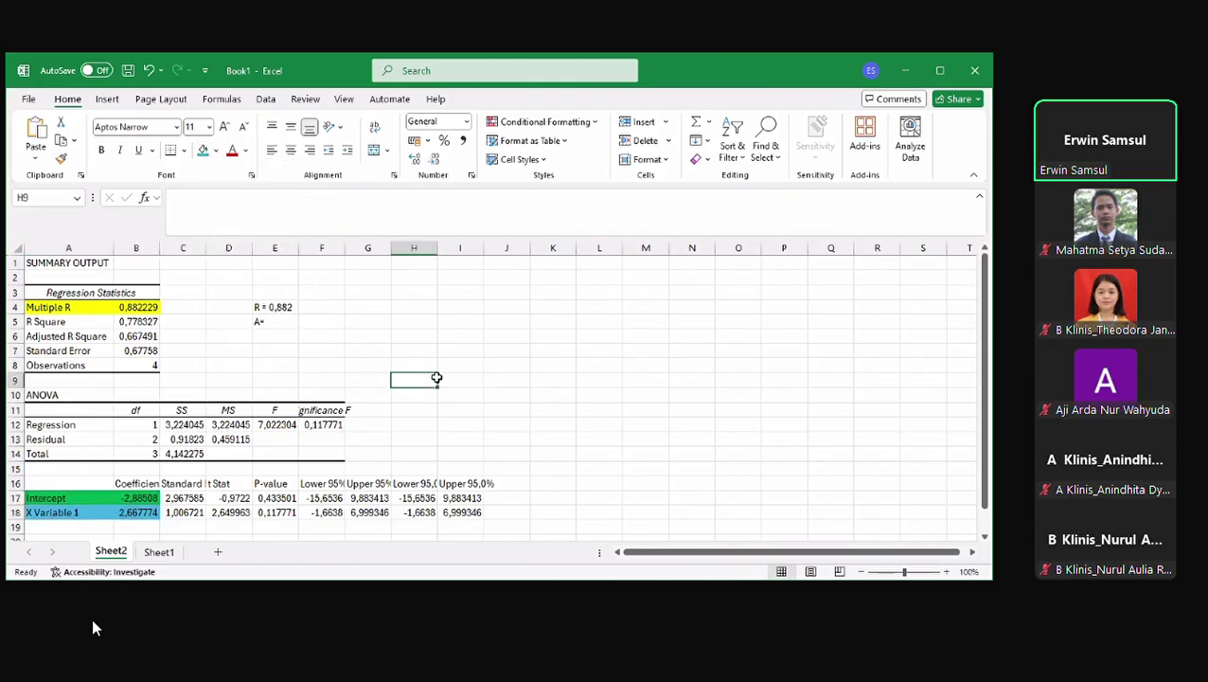
# Fill the R note in E4 yellow and the "A=" label in E5 green to match their source rows
pyautogui.click(267, 306)
pyautogui.click(216, 150)
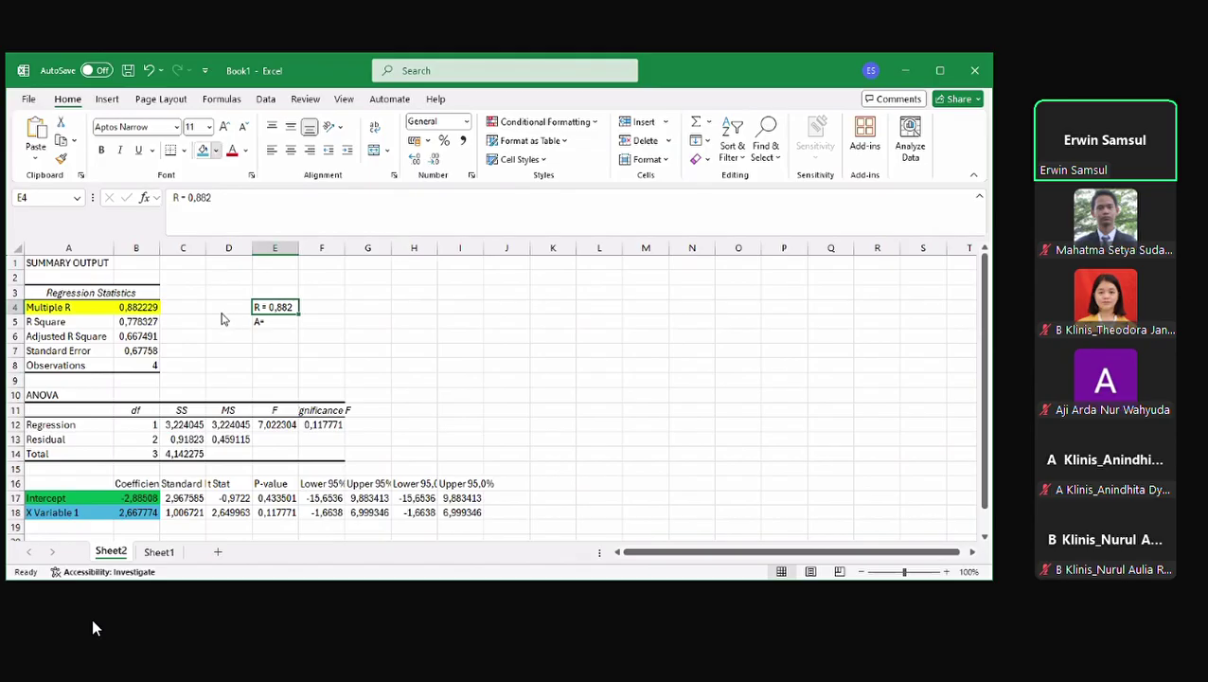
pyautogui.click(239, 320)
pyautogui.click(261, 322)
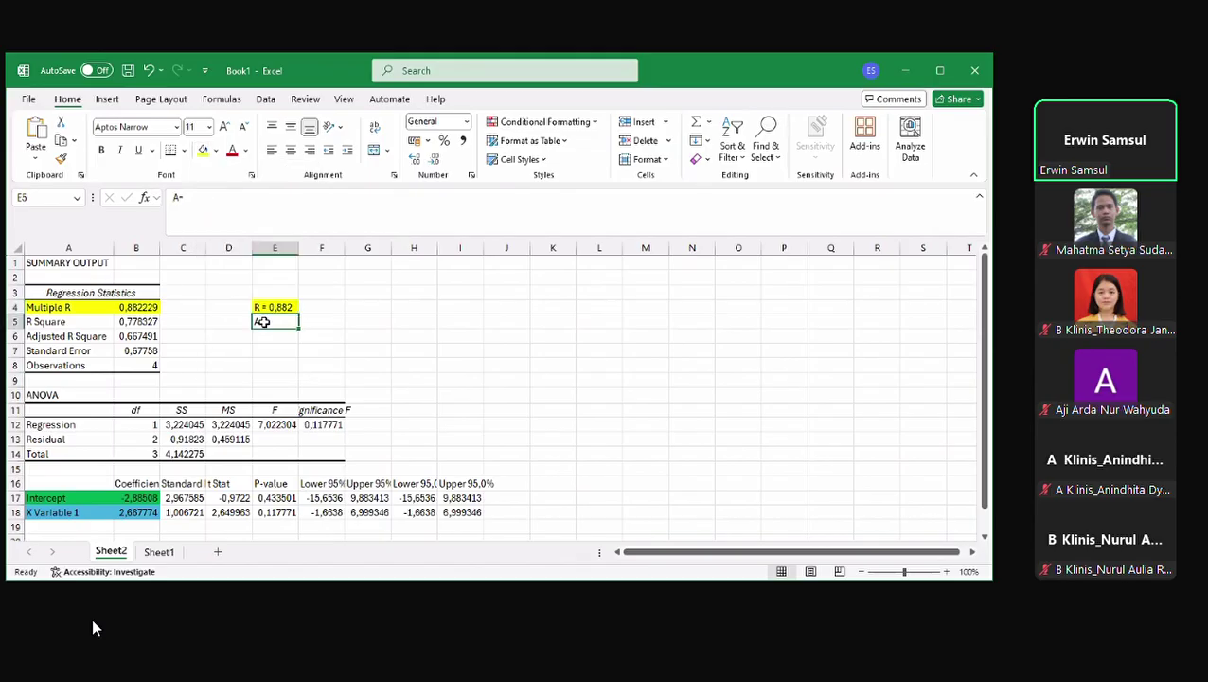
pyautogui.click(216, 151)
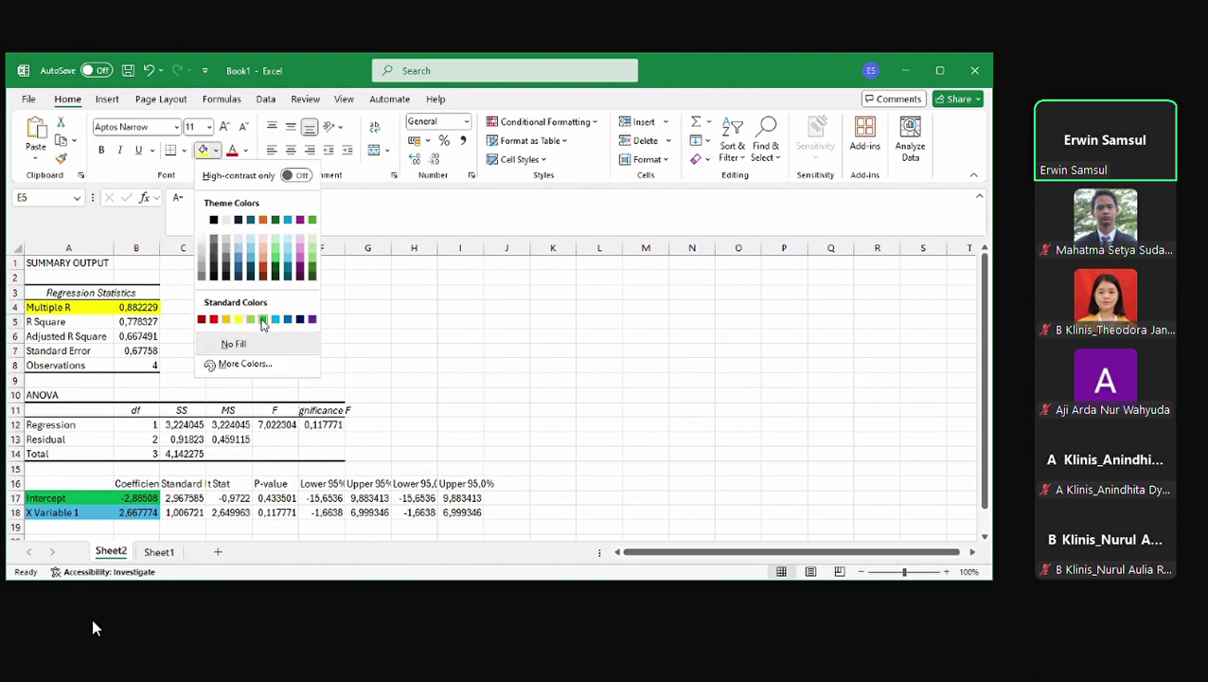
pyautogui.click(263, 320)
# Add the label "B=" in cell E6 and complete the intercept note in E5 as "A= -2,885"
pyautogui.click(272, 337)
pyautogui.write('B=')
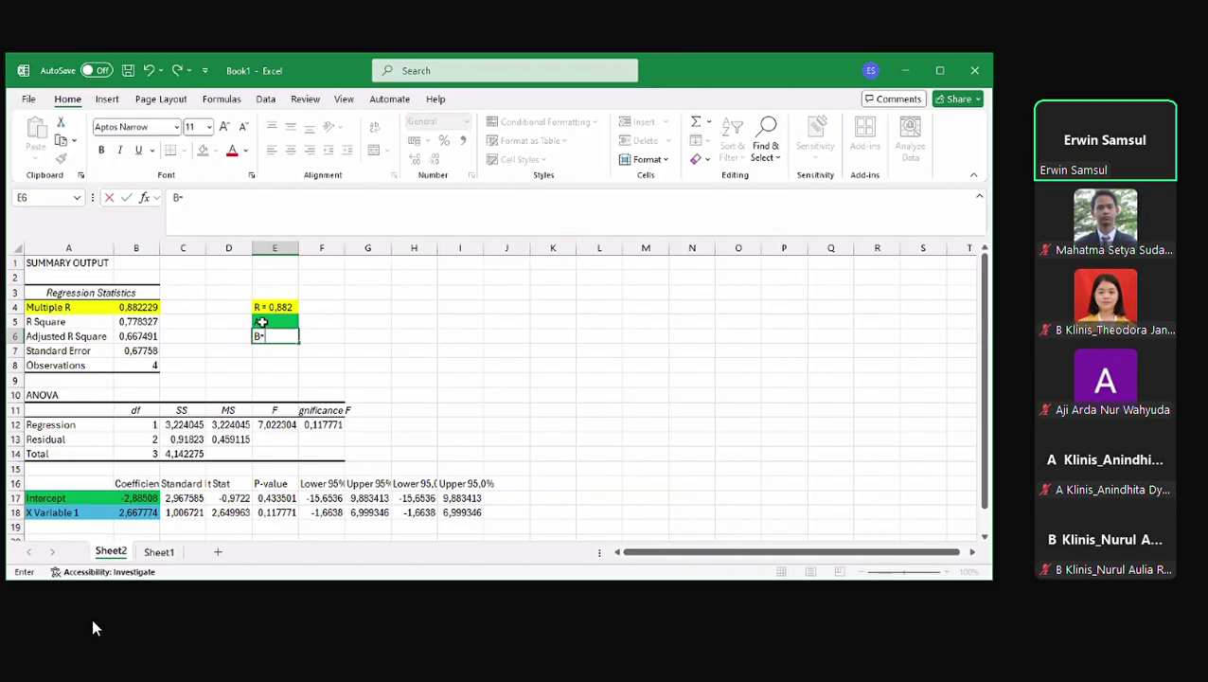
pyautogui.click(263, 321)
pyautogui.click(201, 199)
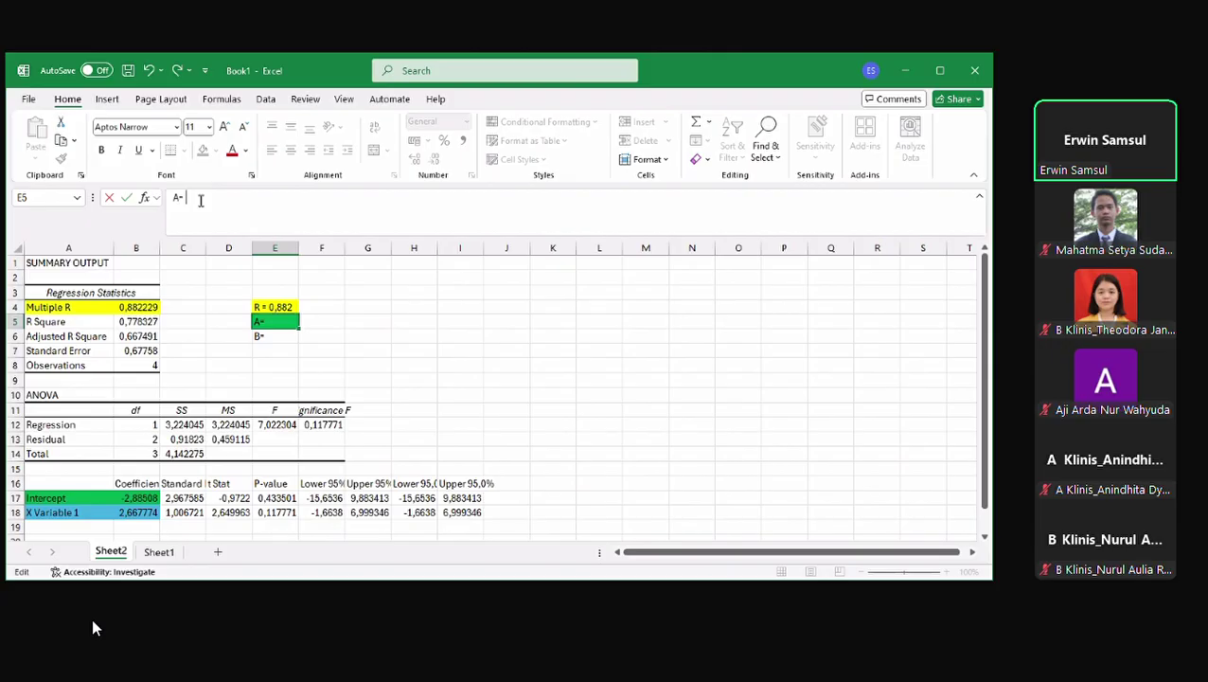
pyautogui.write('-2,885')
pyautogui.press('Return')
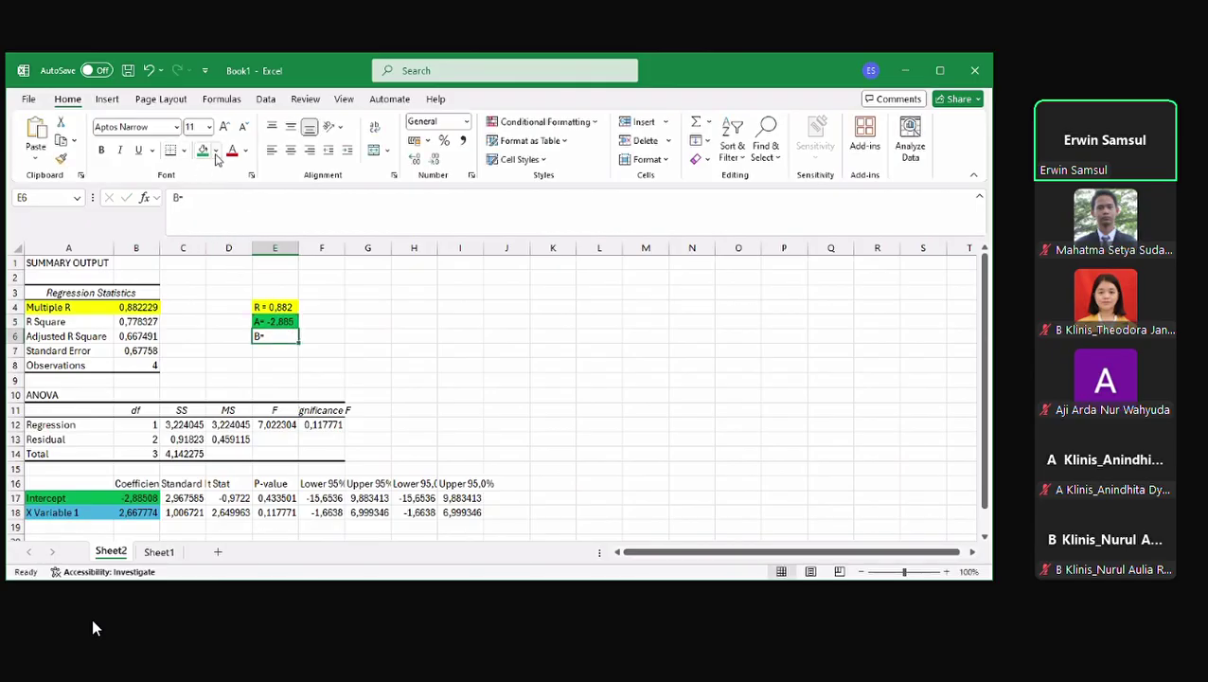
# Fill cell E6 with Light Blue and complete its coefficient note as "B= 2,667"
pyautogui.click(216, 152)
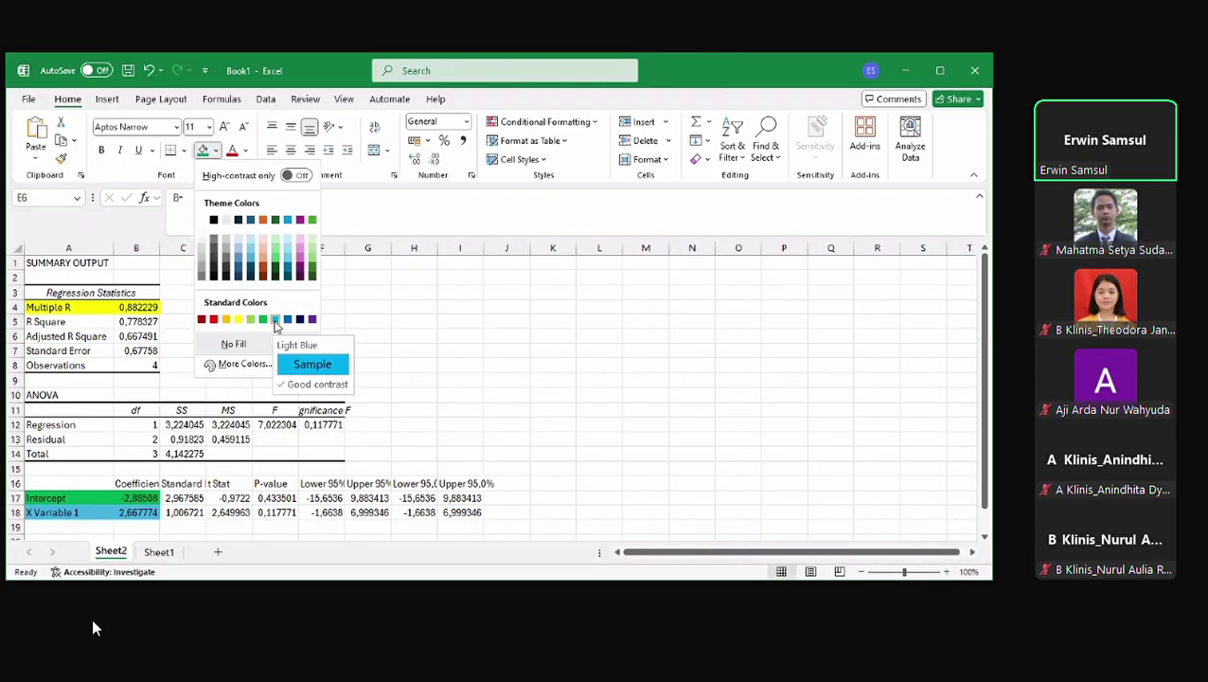
pyautogui.click(275, 320)
pyautogui.click(207, 201)
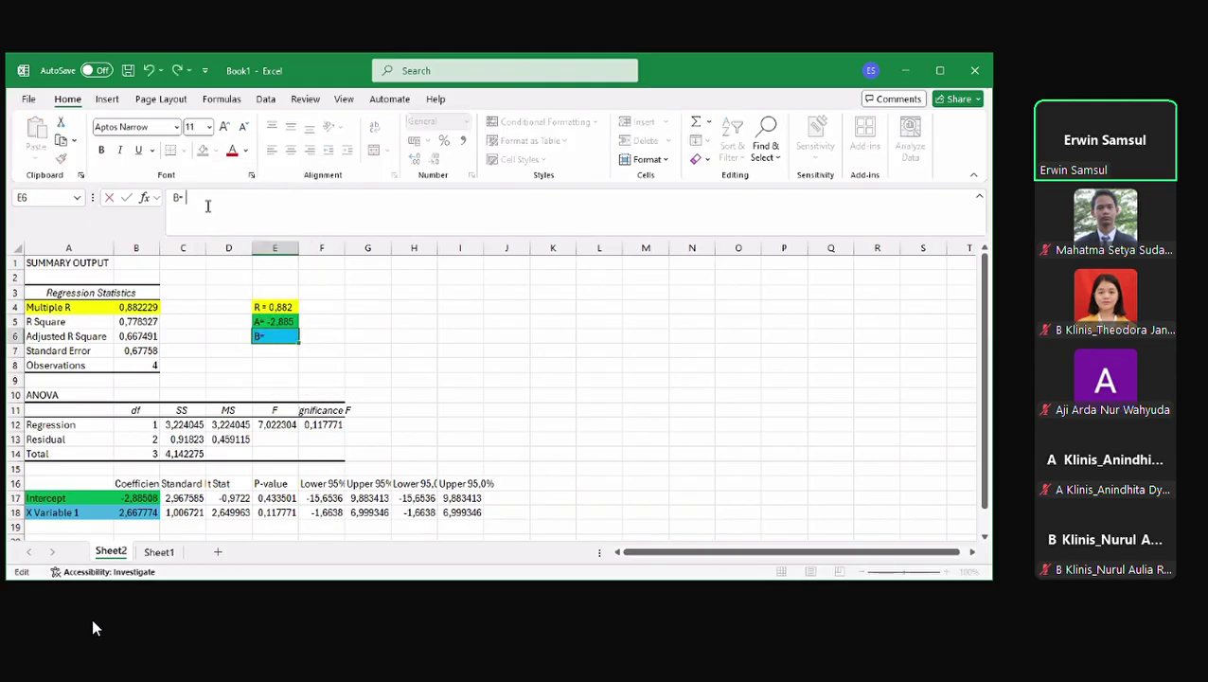
pyautogui.write('2,667')
# Write the regression equation "y = -2,885 + 2,667x" in cell G4
pyautogui.click(358, 306)
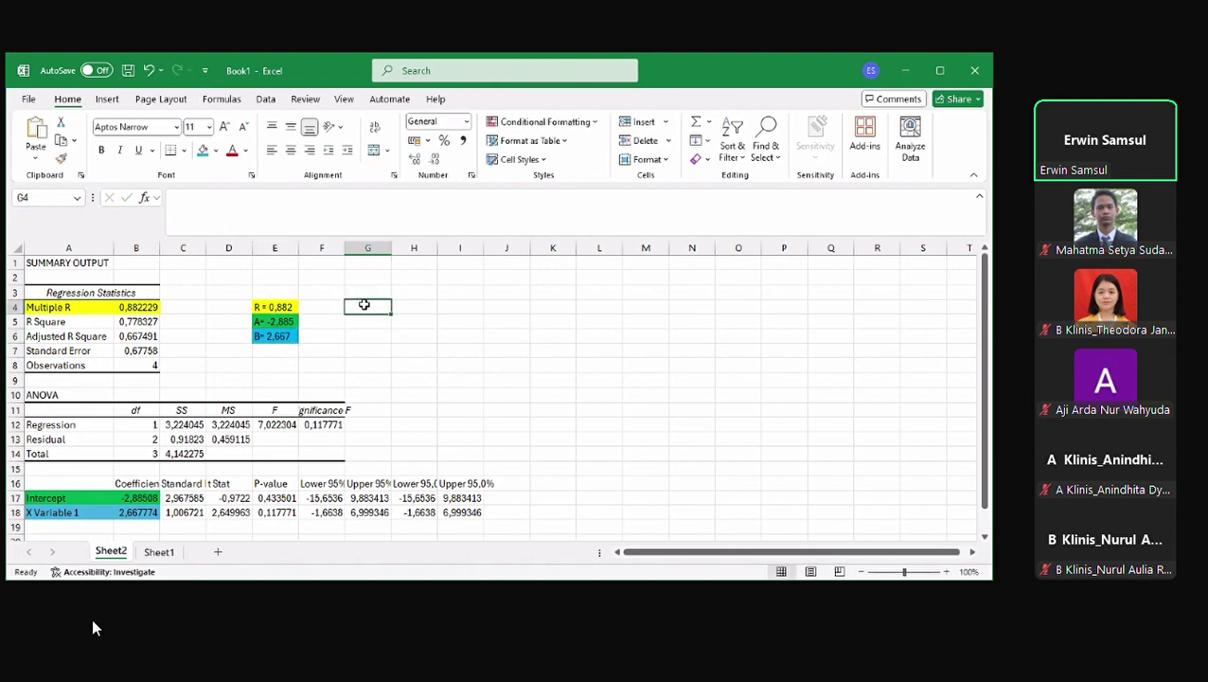
pyautogui.write('y = ')
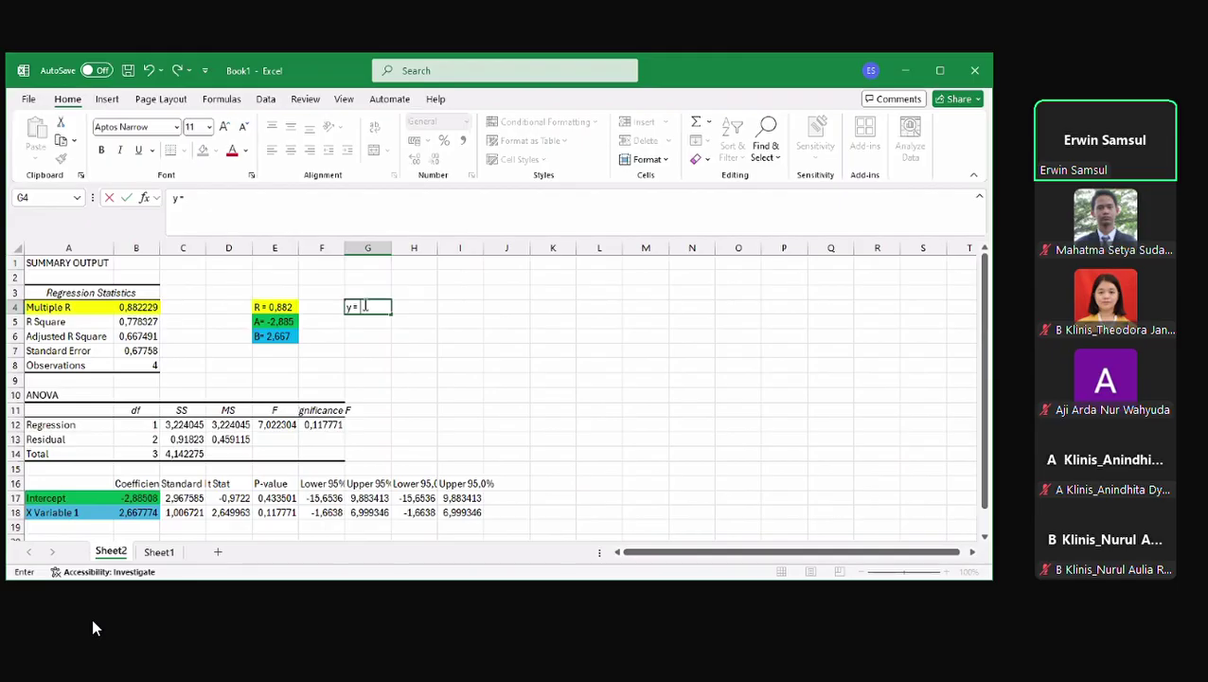
pyautogui.write('-2,885 + 2,667x')
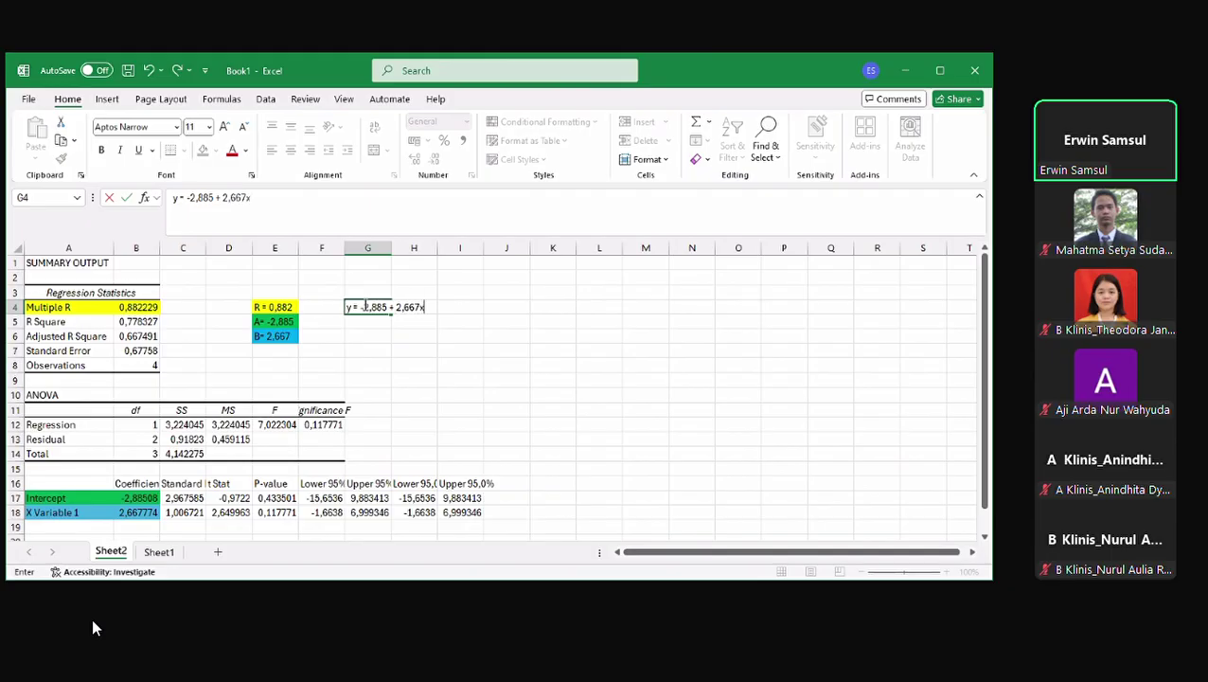
pyautogui.click(405, 336)
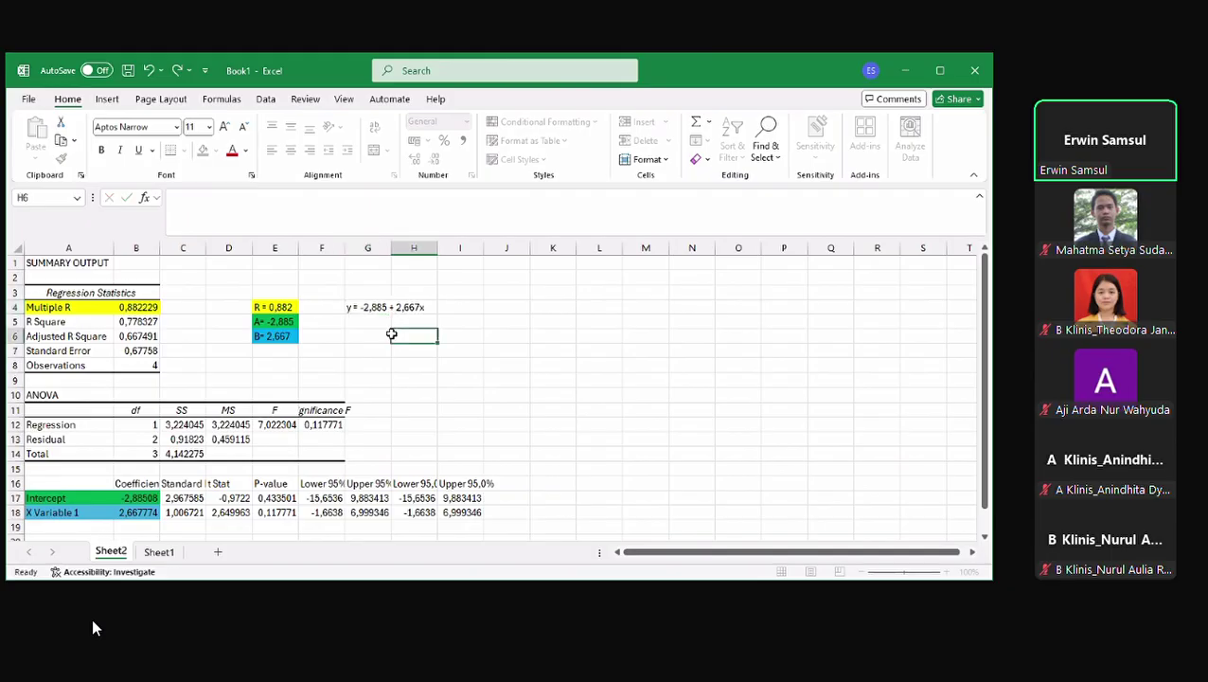
pyautogui.click(349, 304)
pyautogui.click(423, 367)
pyautogui.click(357, 315)
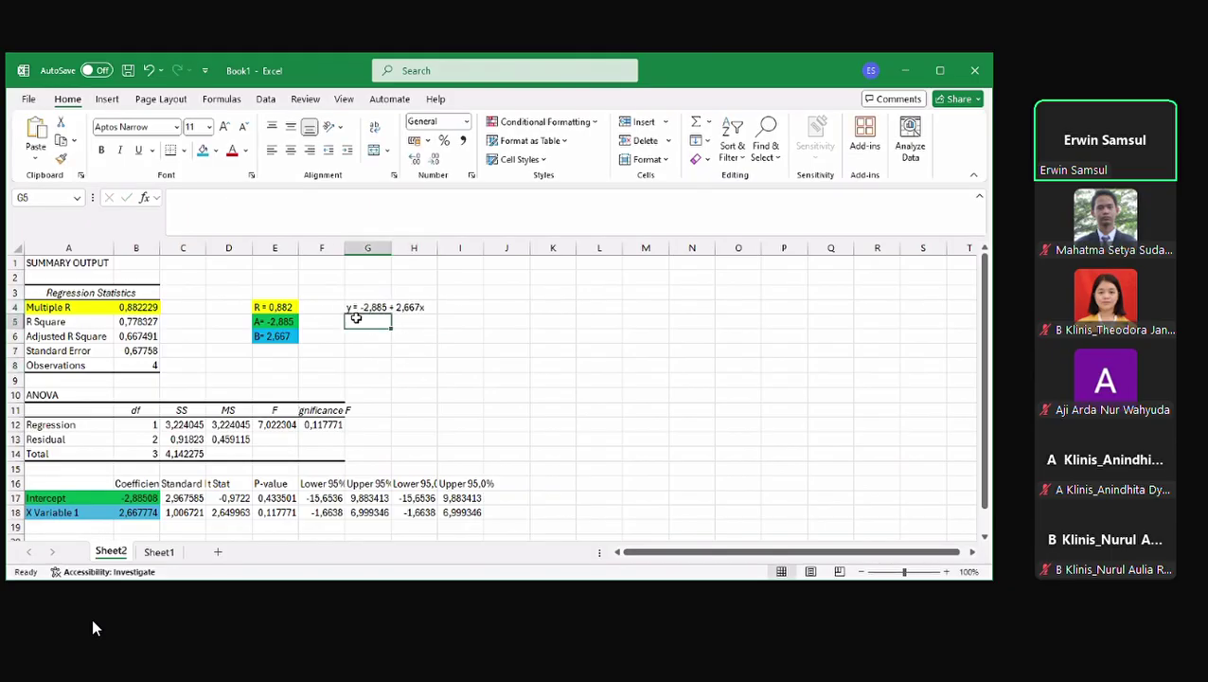
pyautogui.click(356, 310)
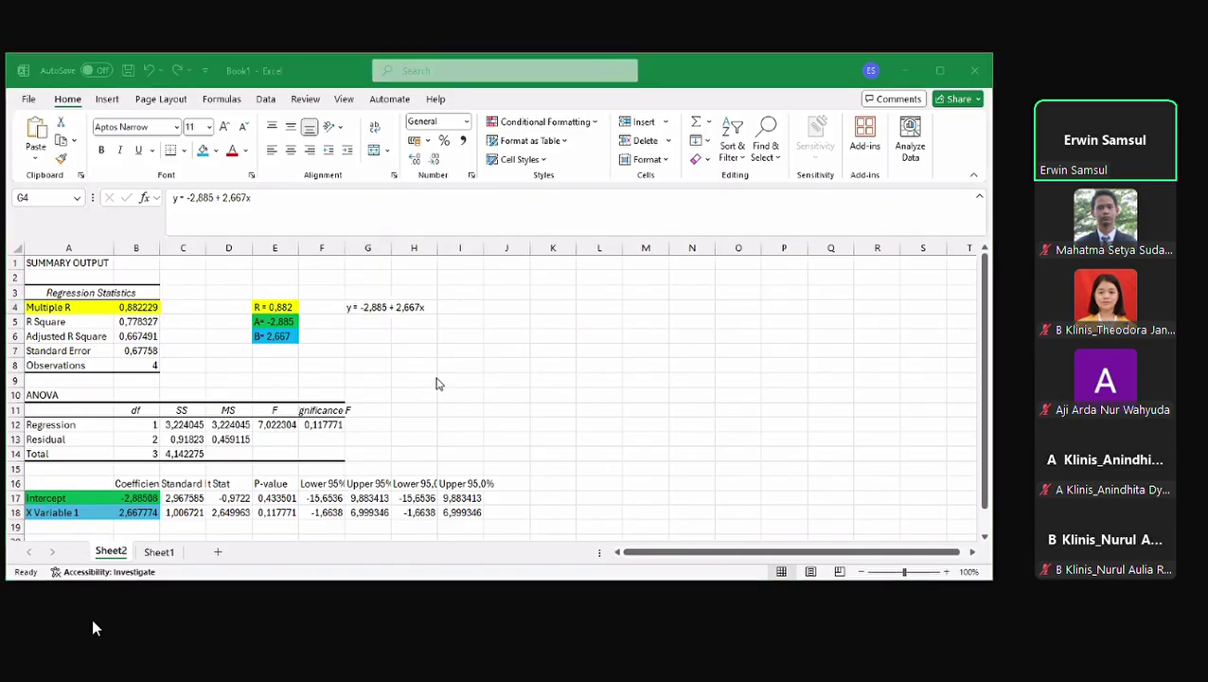
pyautogui.click(661, 84)
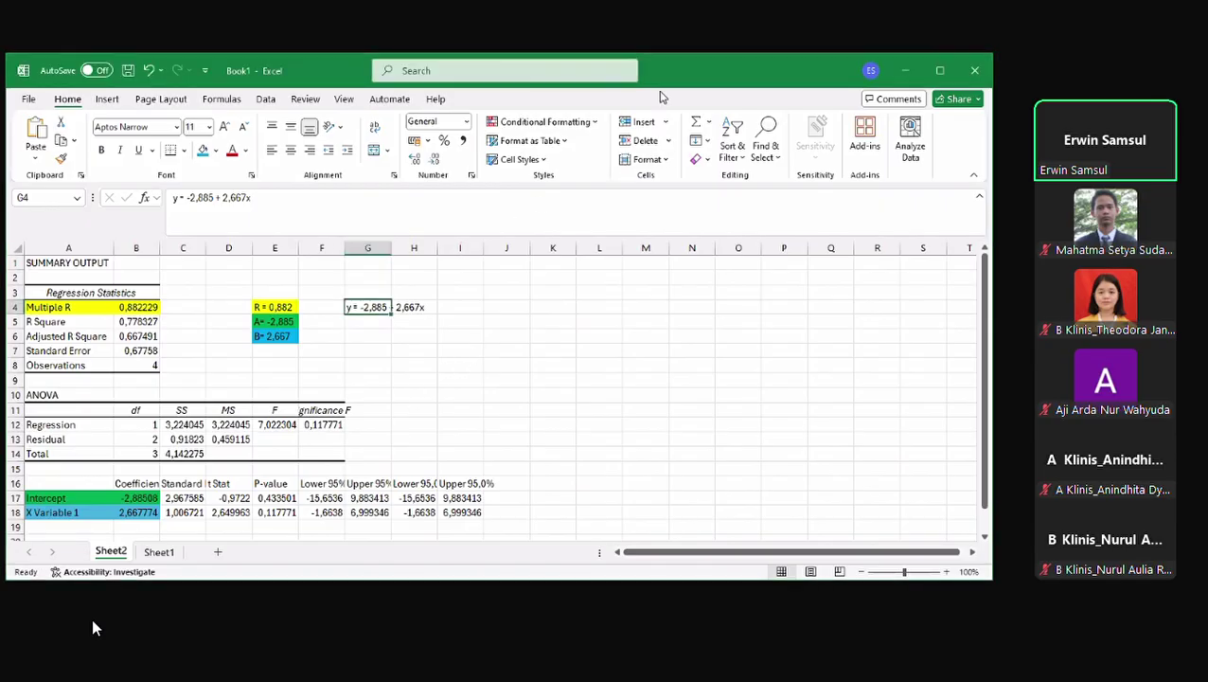